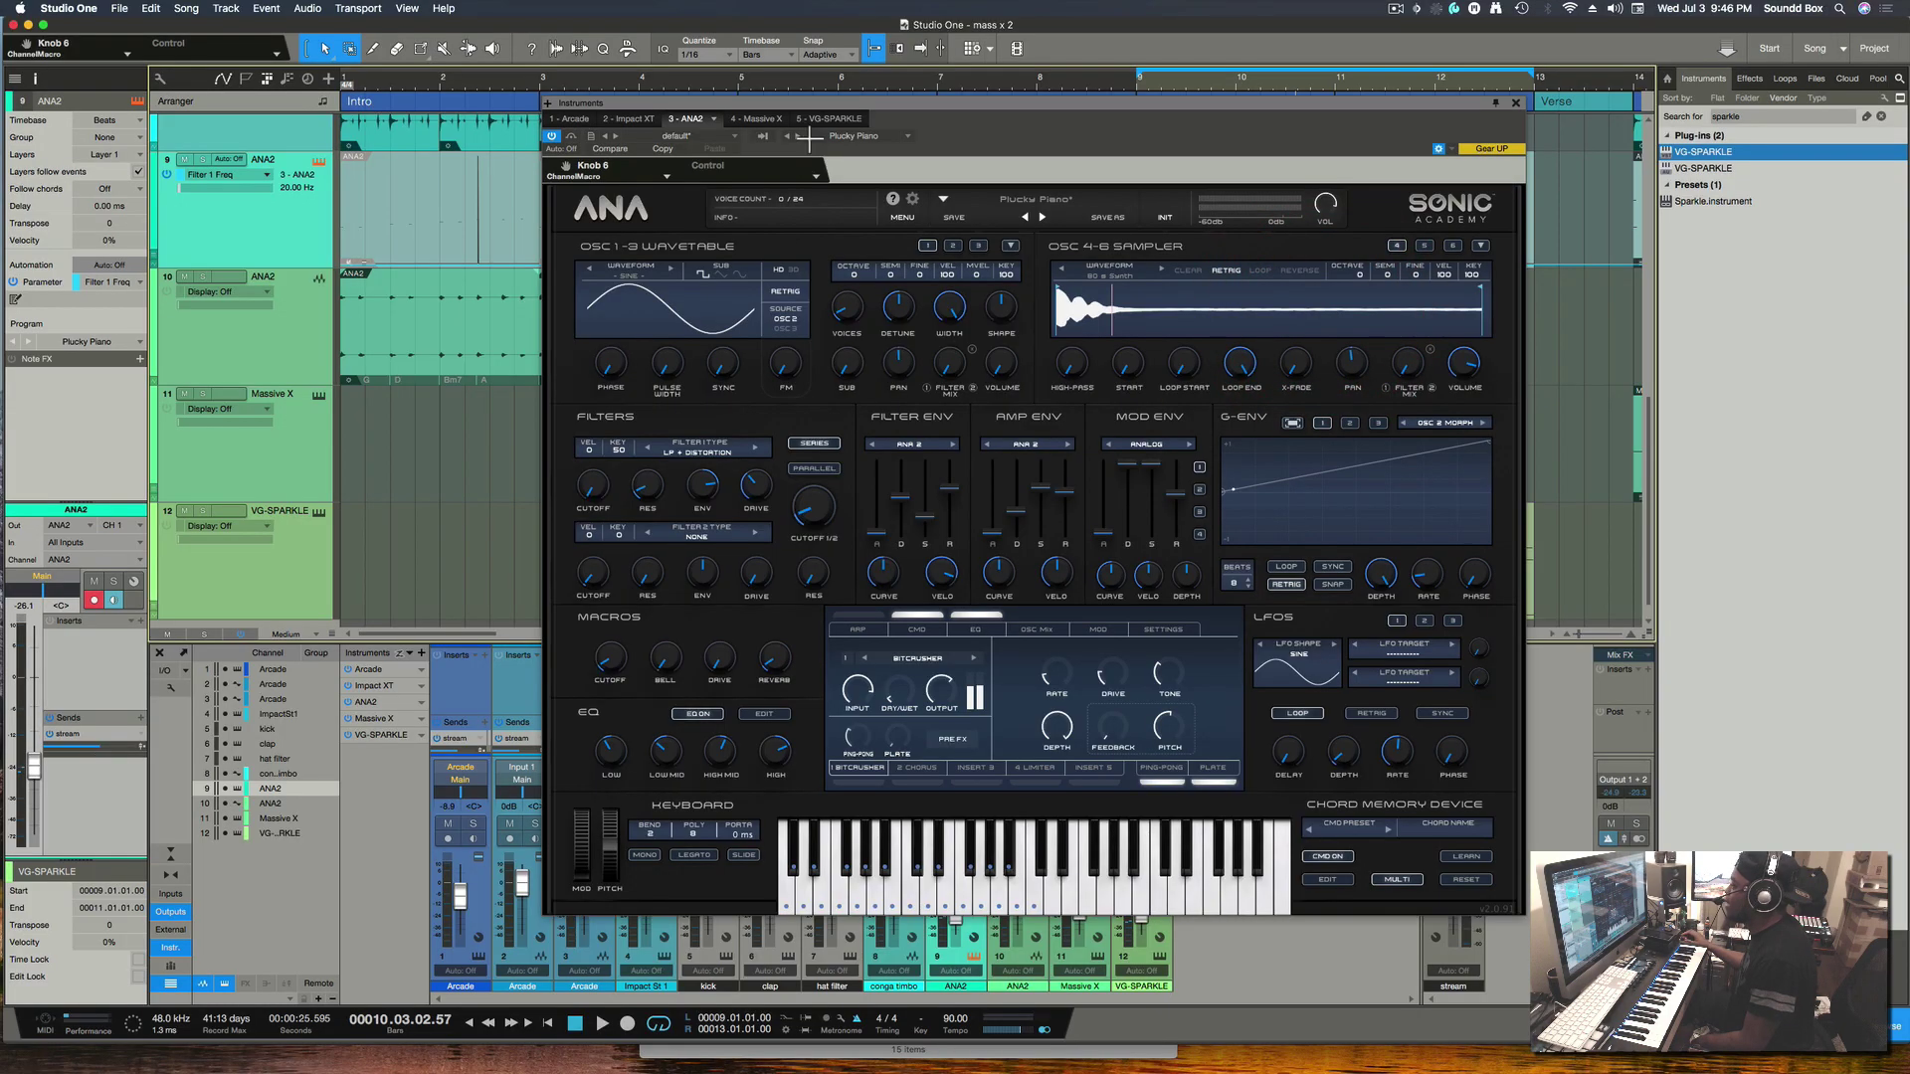
Step: Move the ANA editor slightly and make Filter 1 Freq the current control parameter
{"action": "left_click_drag", "start_coordinate": [822, 102], "coordinate": [892, 93]}
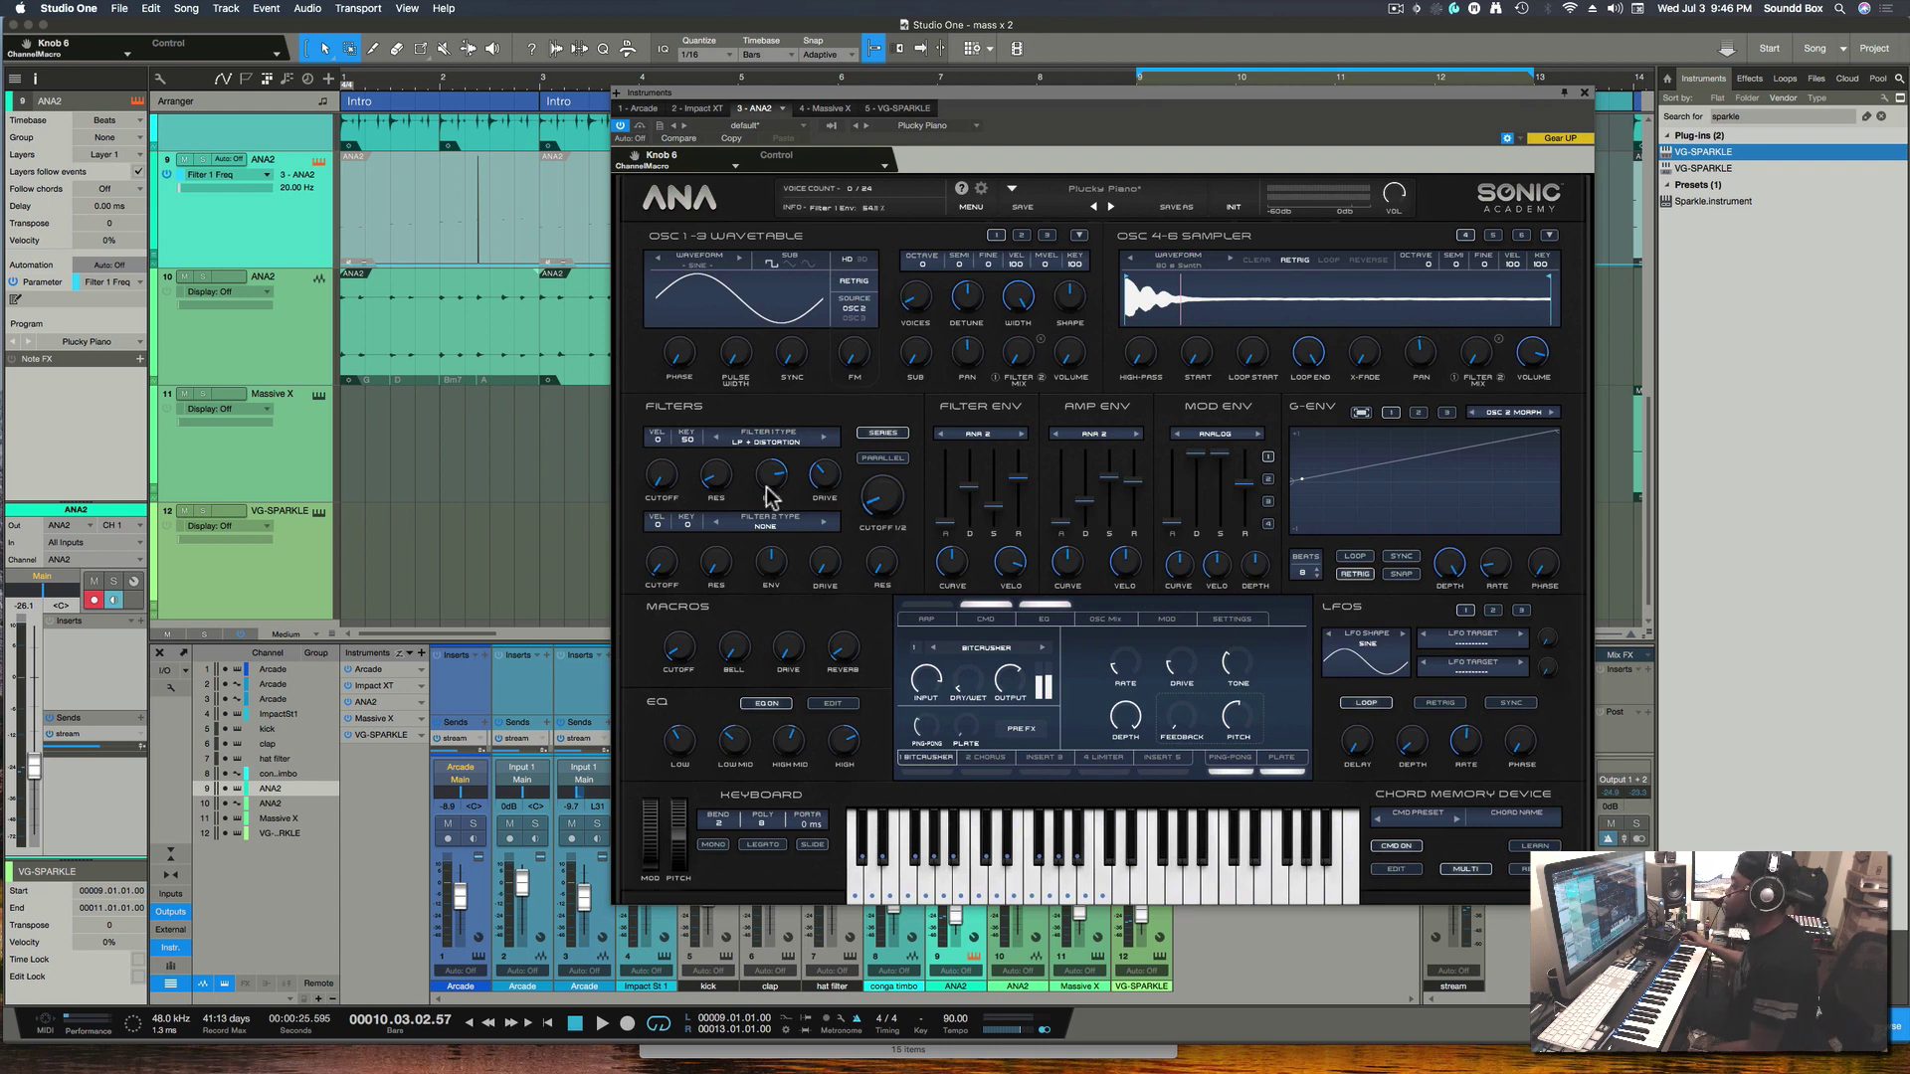
{"action": "left_click", "coordinate": [661, 474]}
{"action": "left_click", "coordinate": [713, 480]}
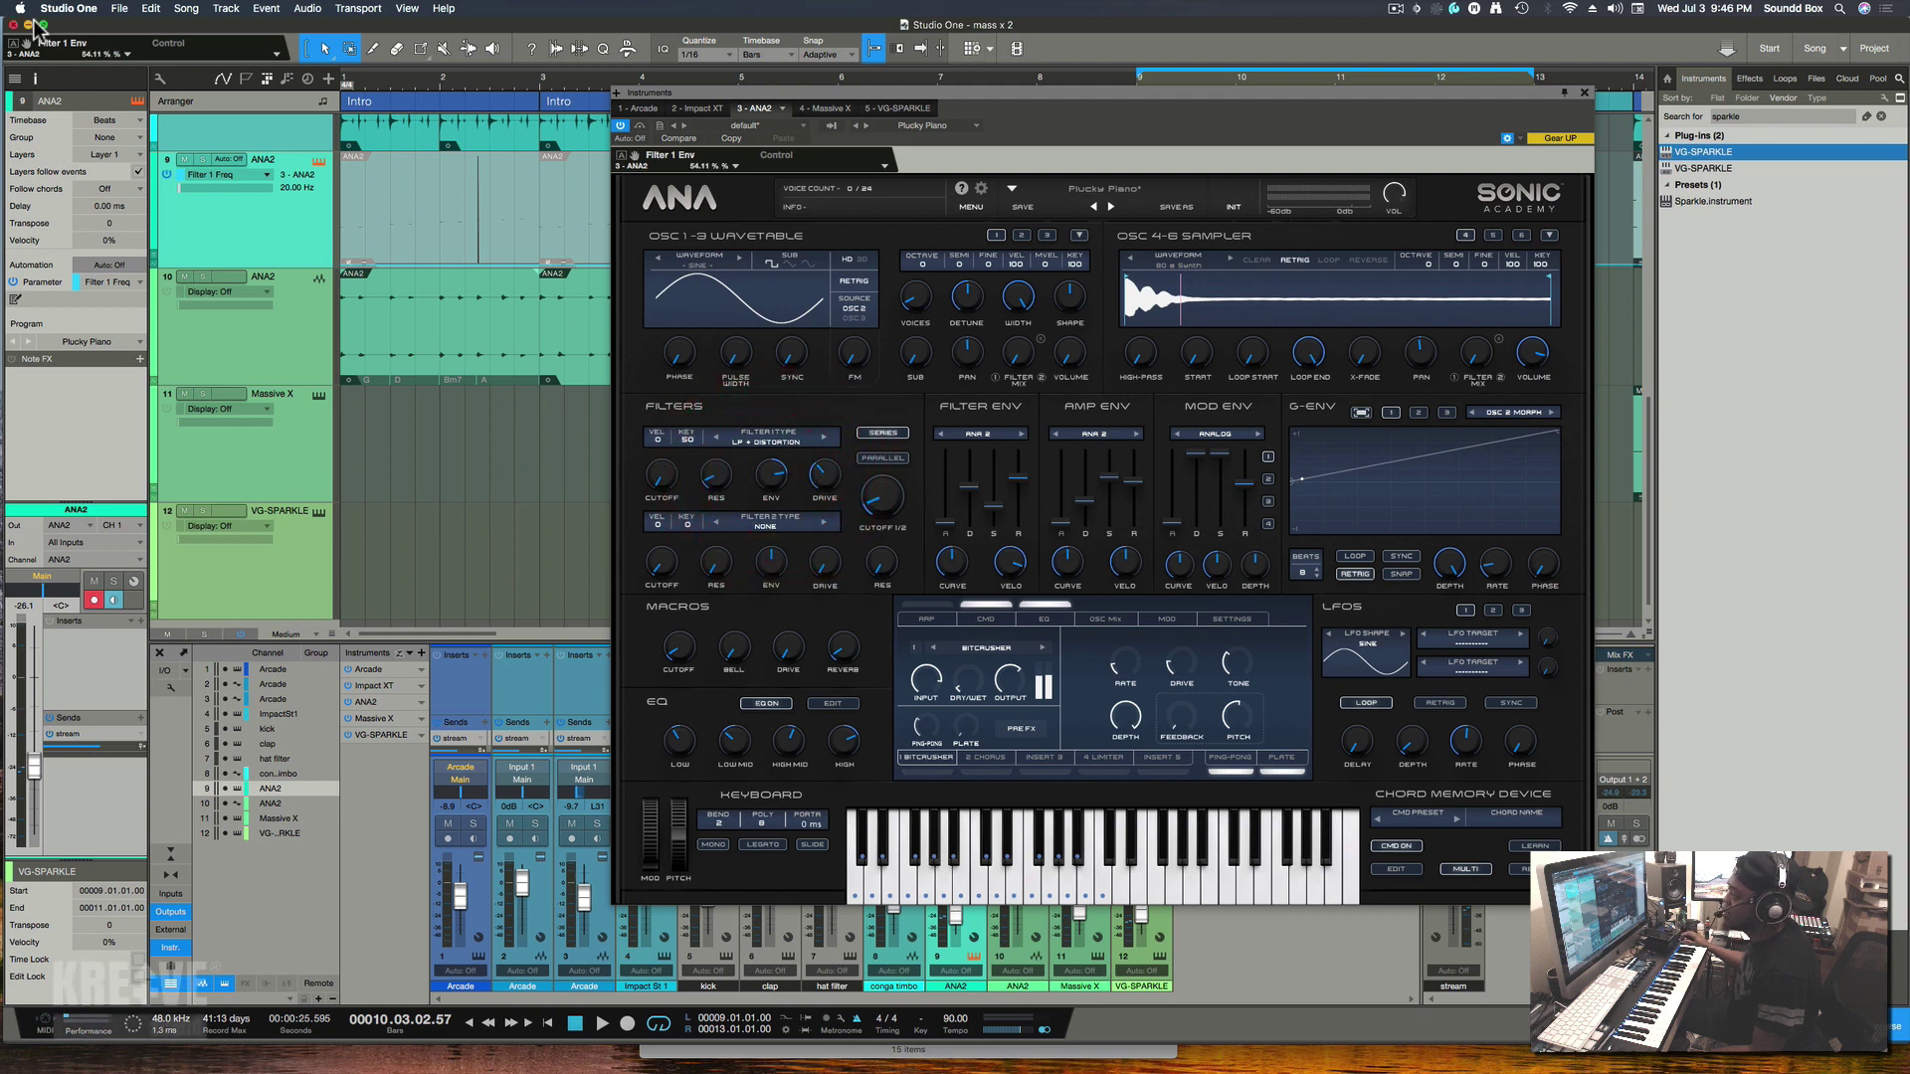
{"action": "left_click", "coordinate": [662, 486]}
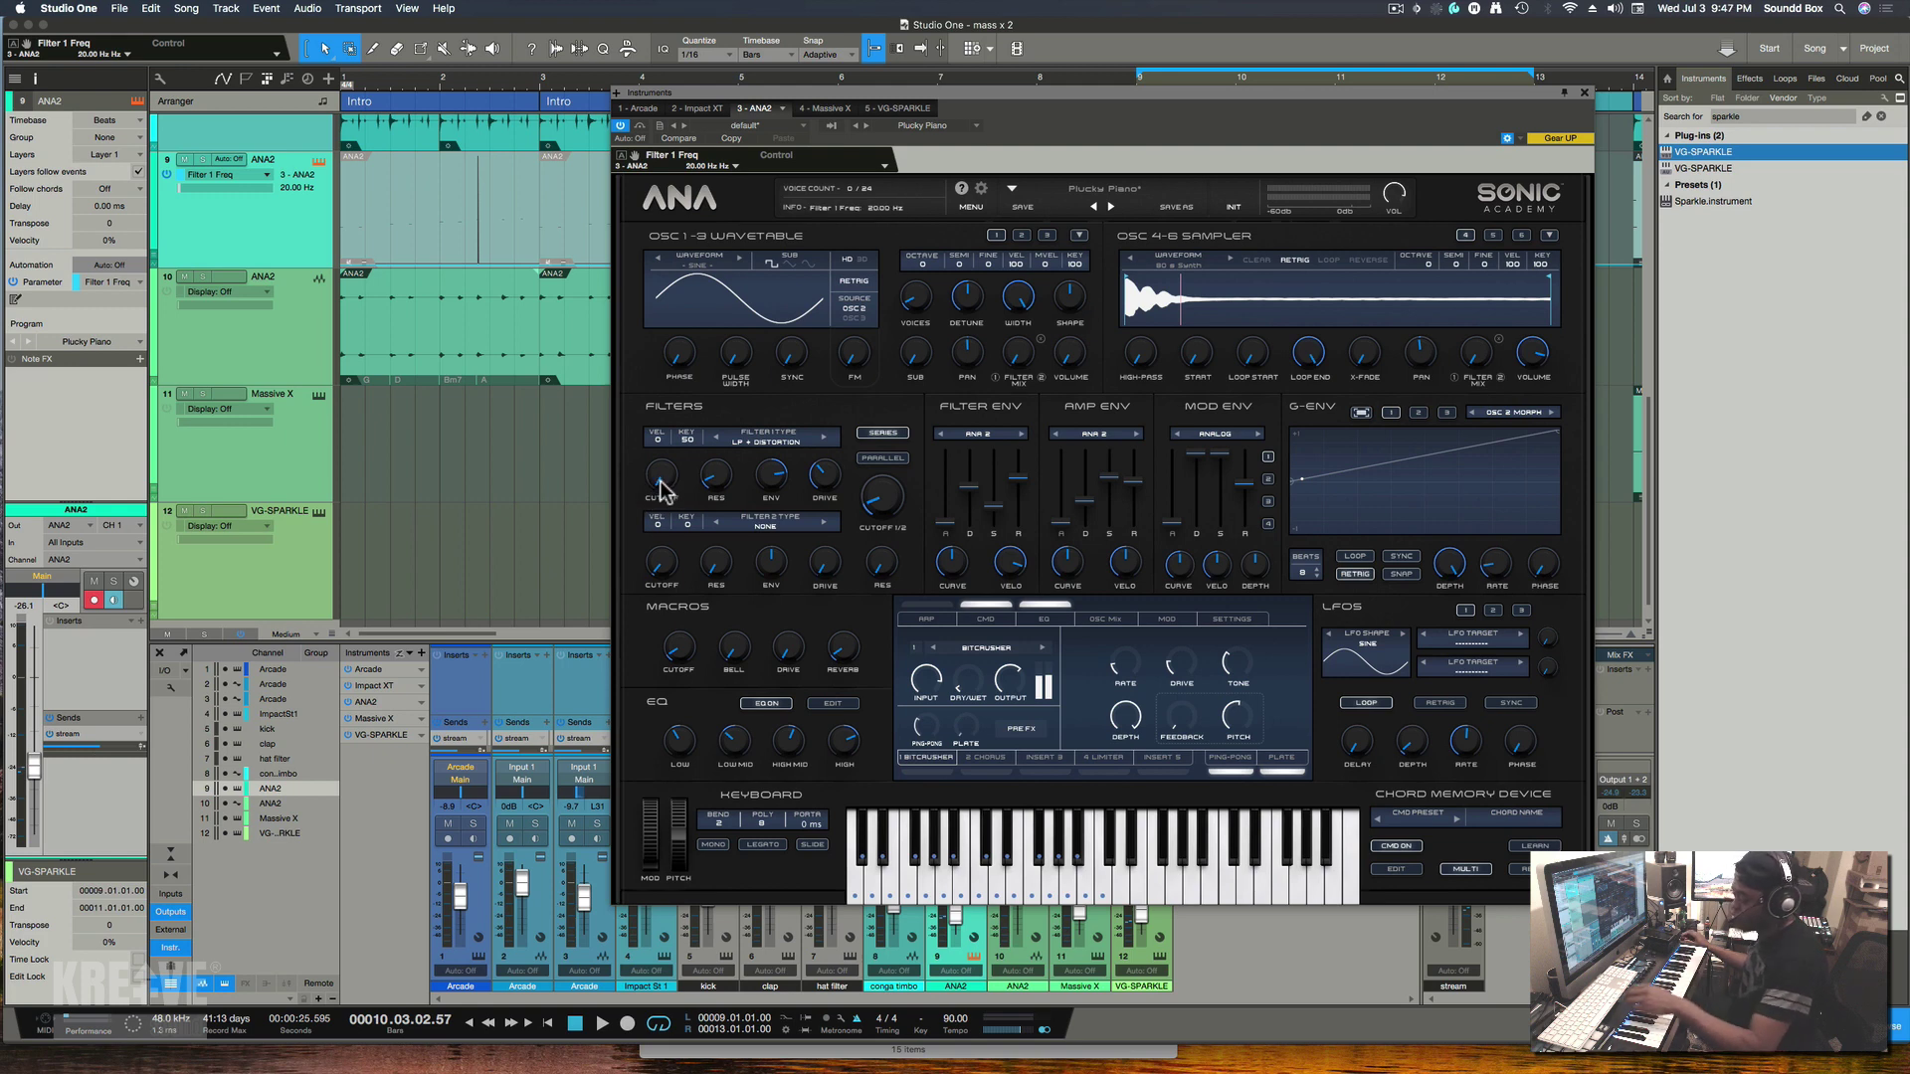
Step: Start playback and nudge the Filter 1 cutoff upward to test it
{"action": "key", "text": "space"}
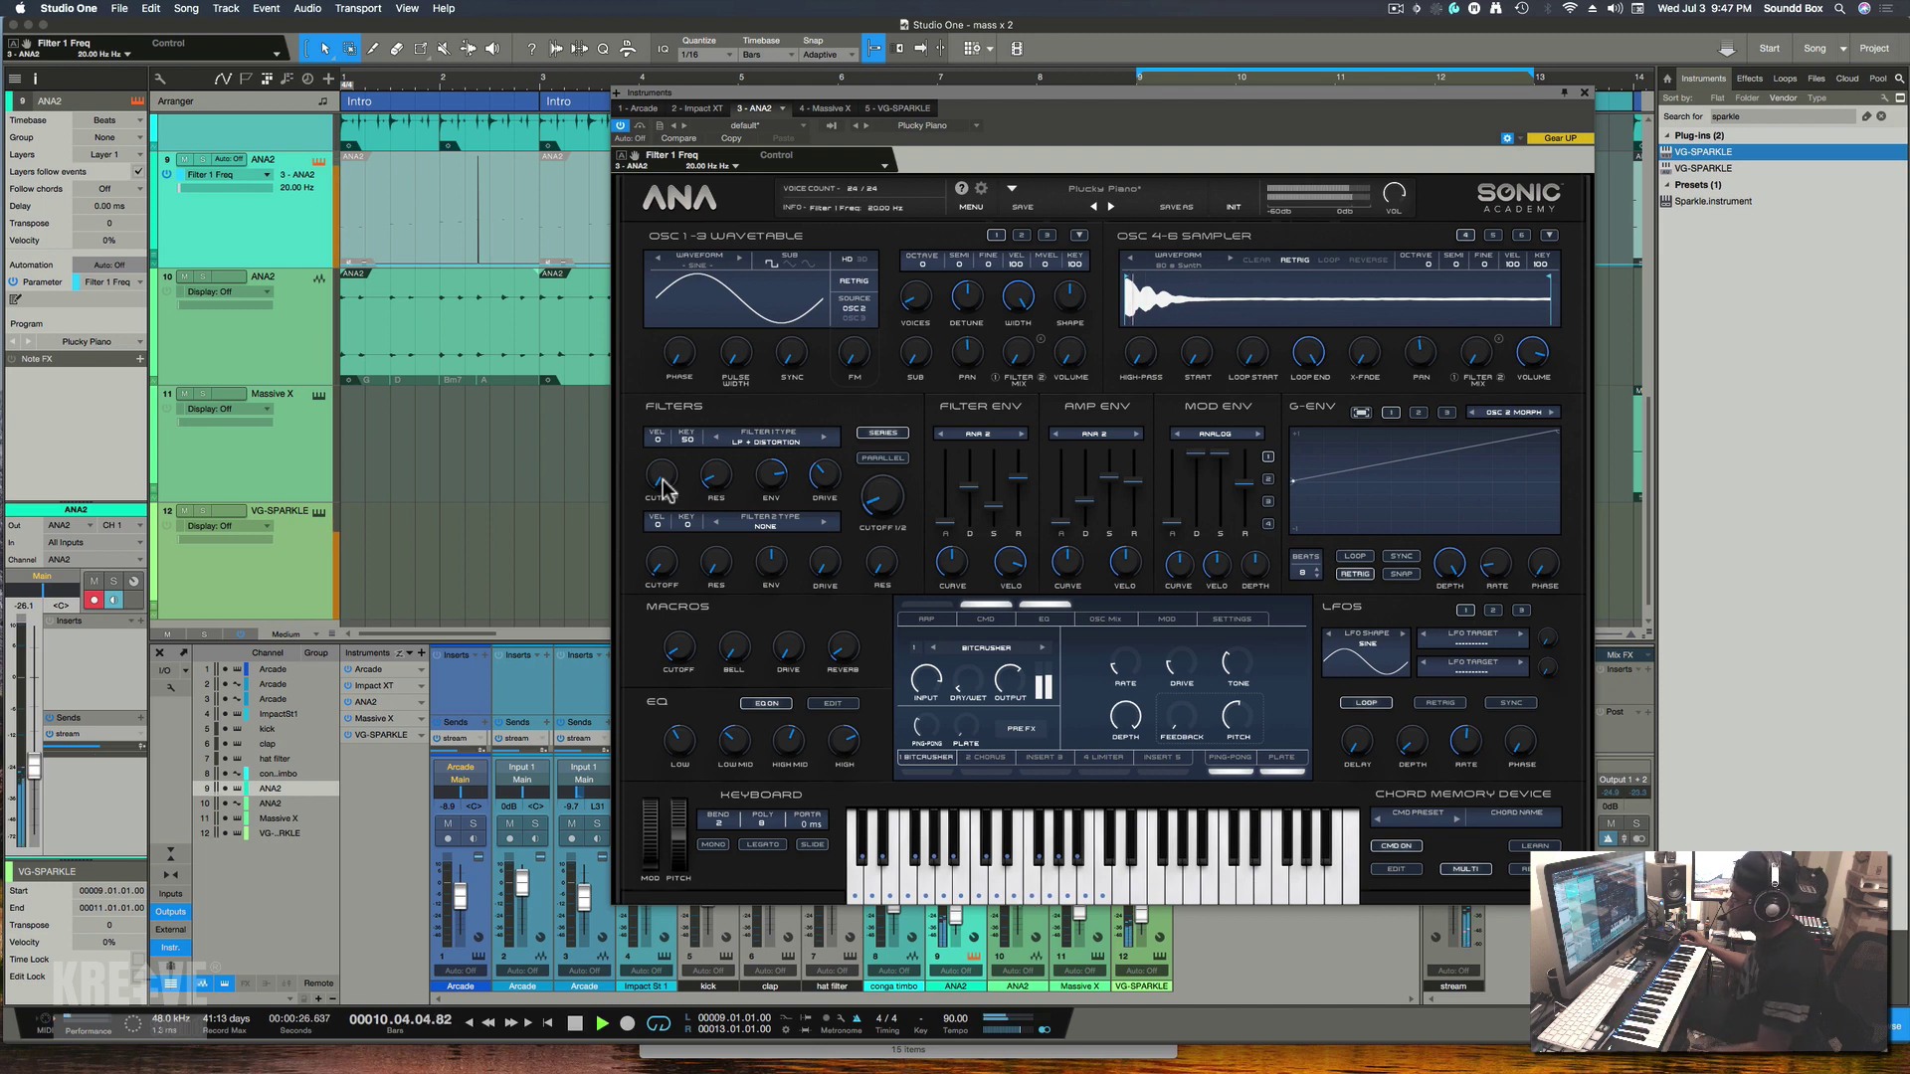
{"action": "left_click", "coordinate": [664, 485]}
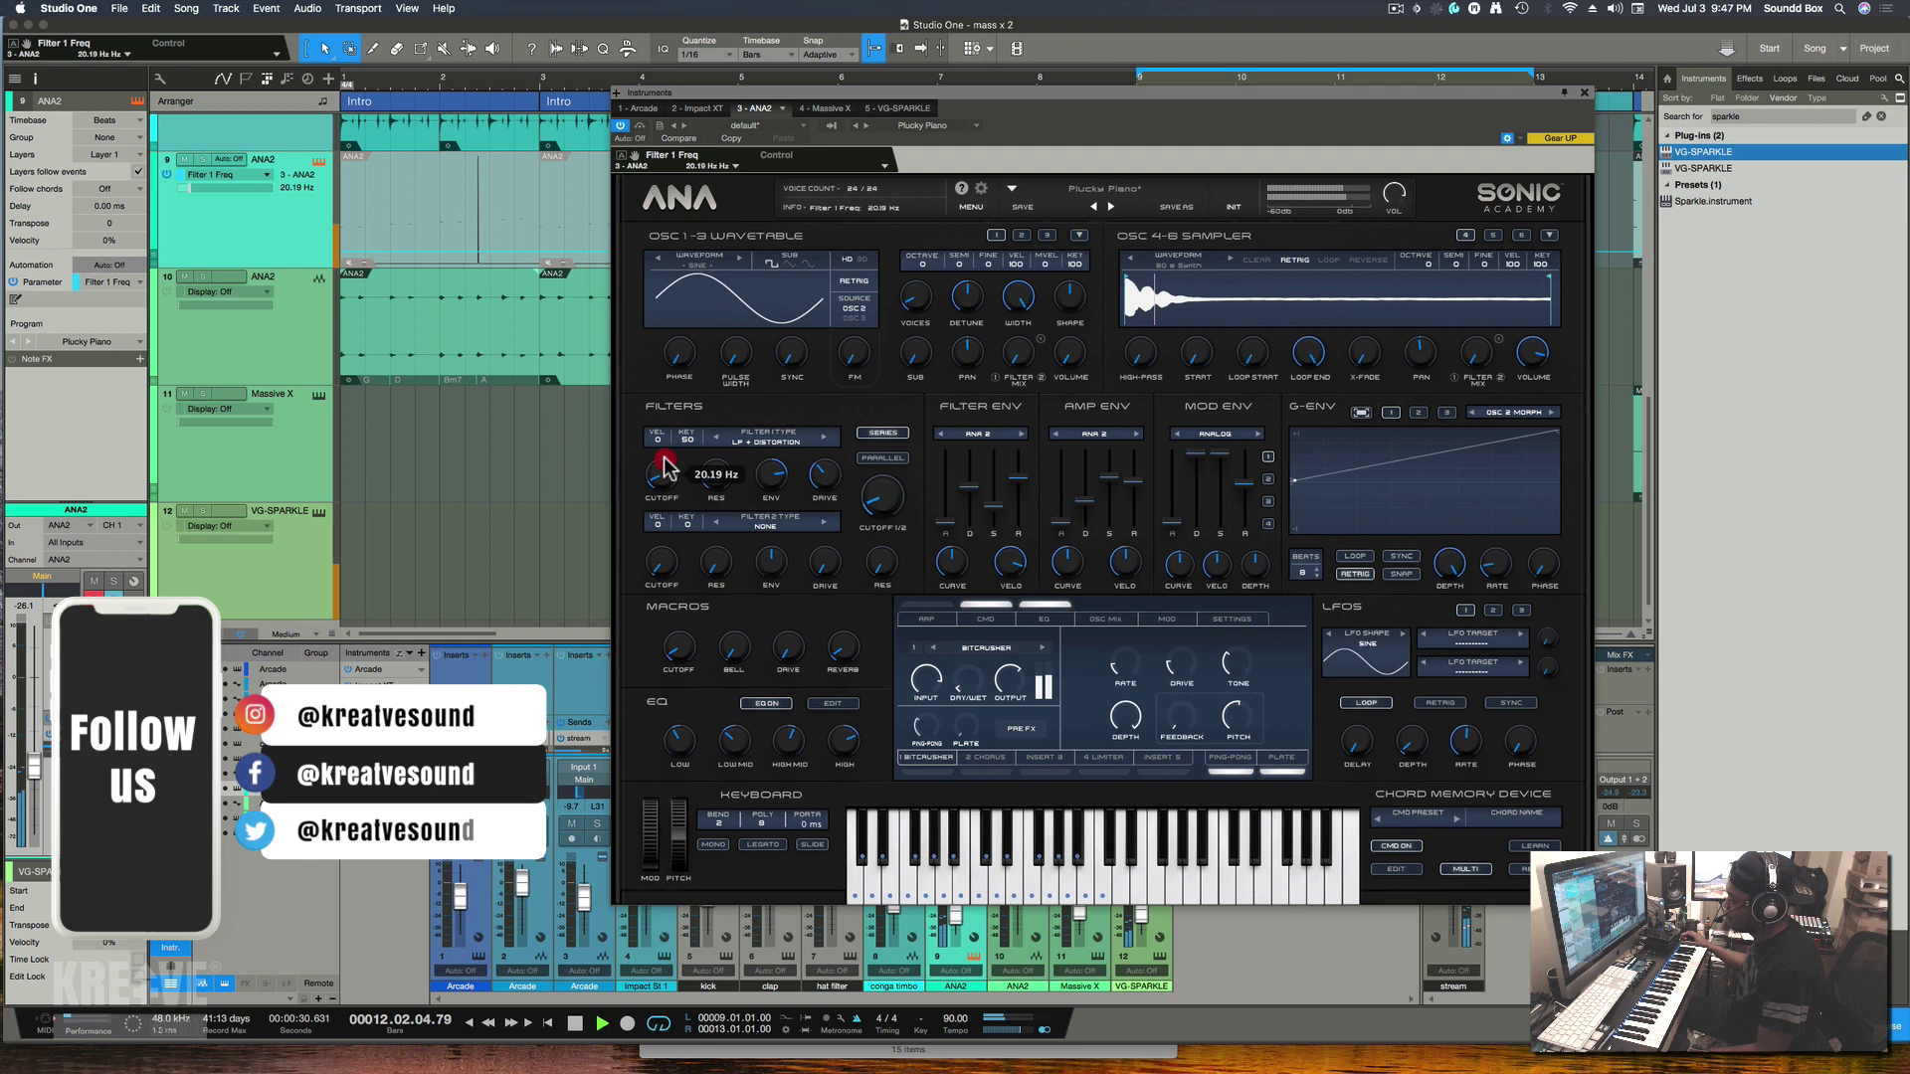
{"action": "mouse_move", "coordinate": [664, 482]}
{"action": "left_mouse_down"}
{"action": "mouse_move", "coordinate": [680, 293]}
{"action": "mouse_move", "coordinate": [674, 526]}
{"action": "left_mouse_up"}
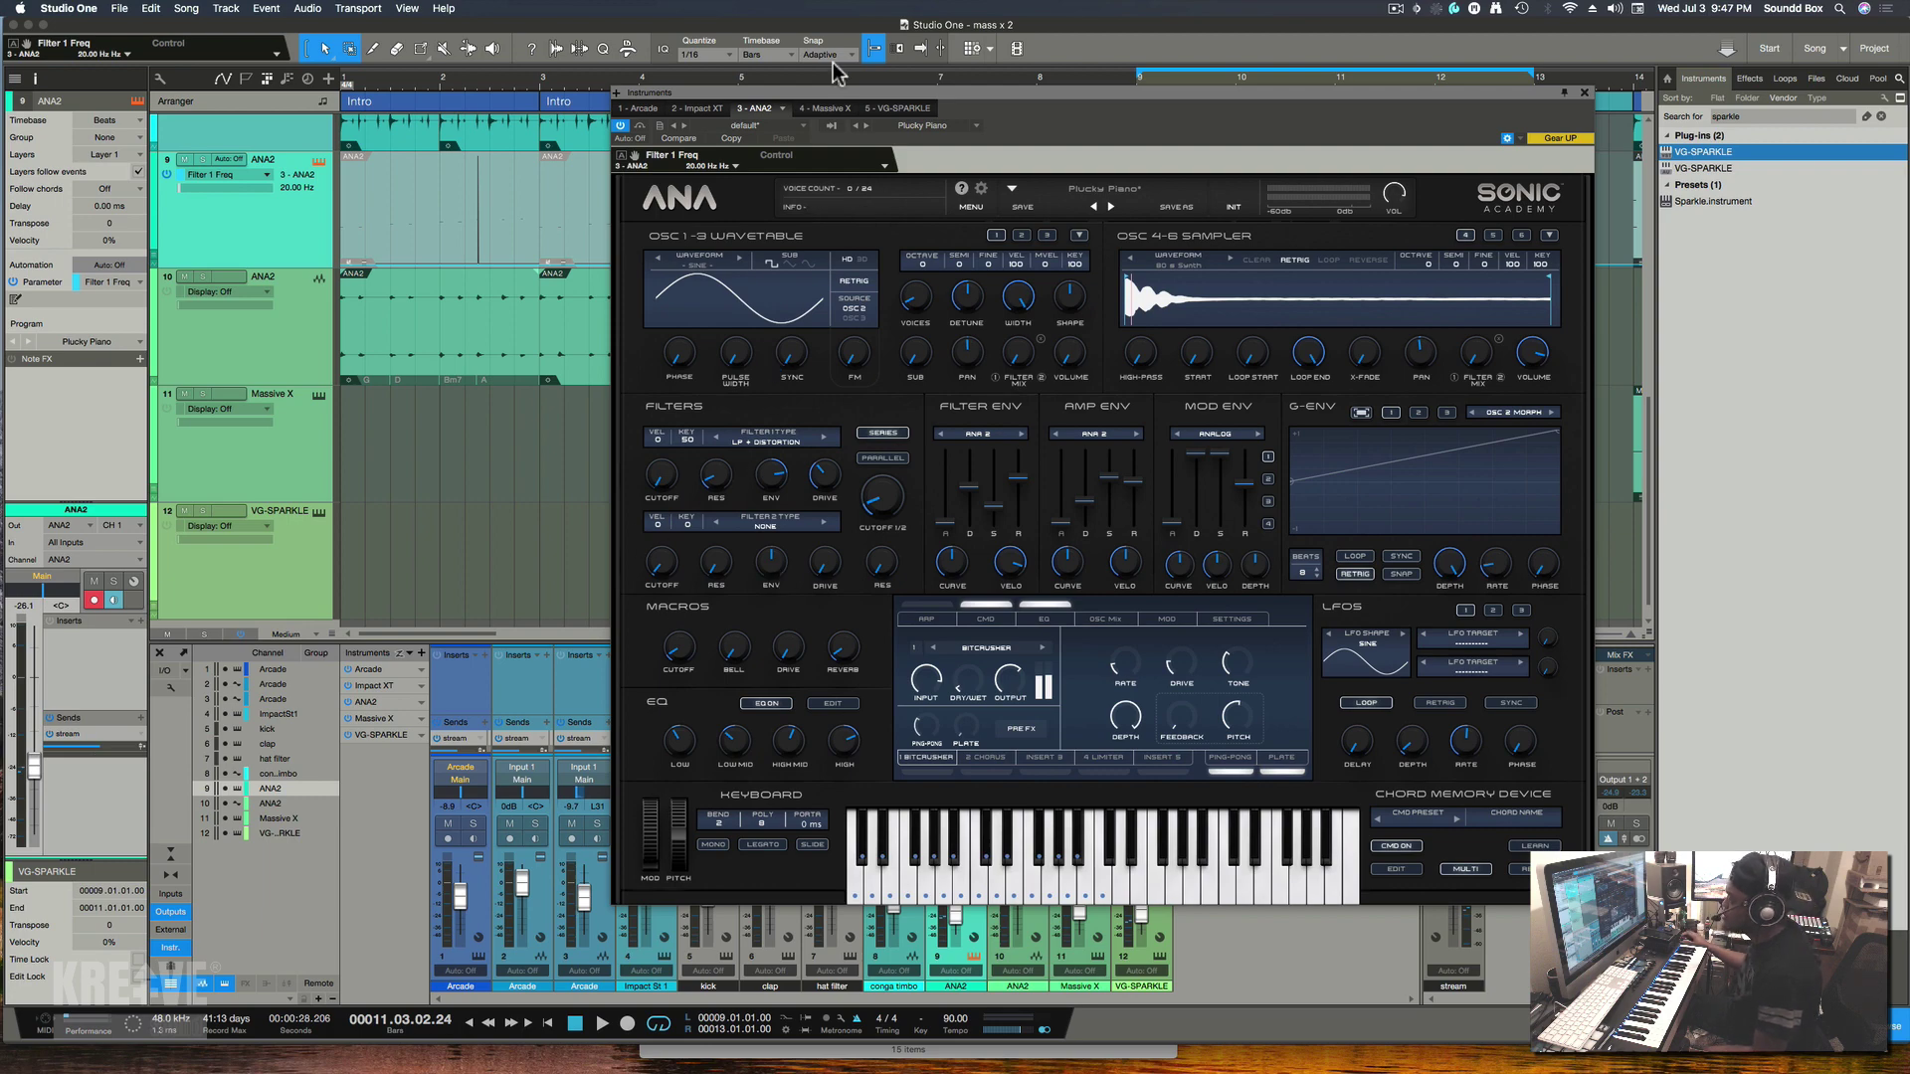
Step: Move the ANA editor right, then open and position the ANA2 Macro Controls panel
{"action": "left_click_drag", "start_coordinate": [768, 101], "coordinate": [1332, 55]}
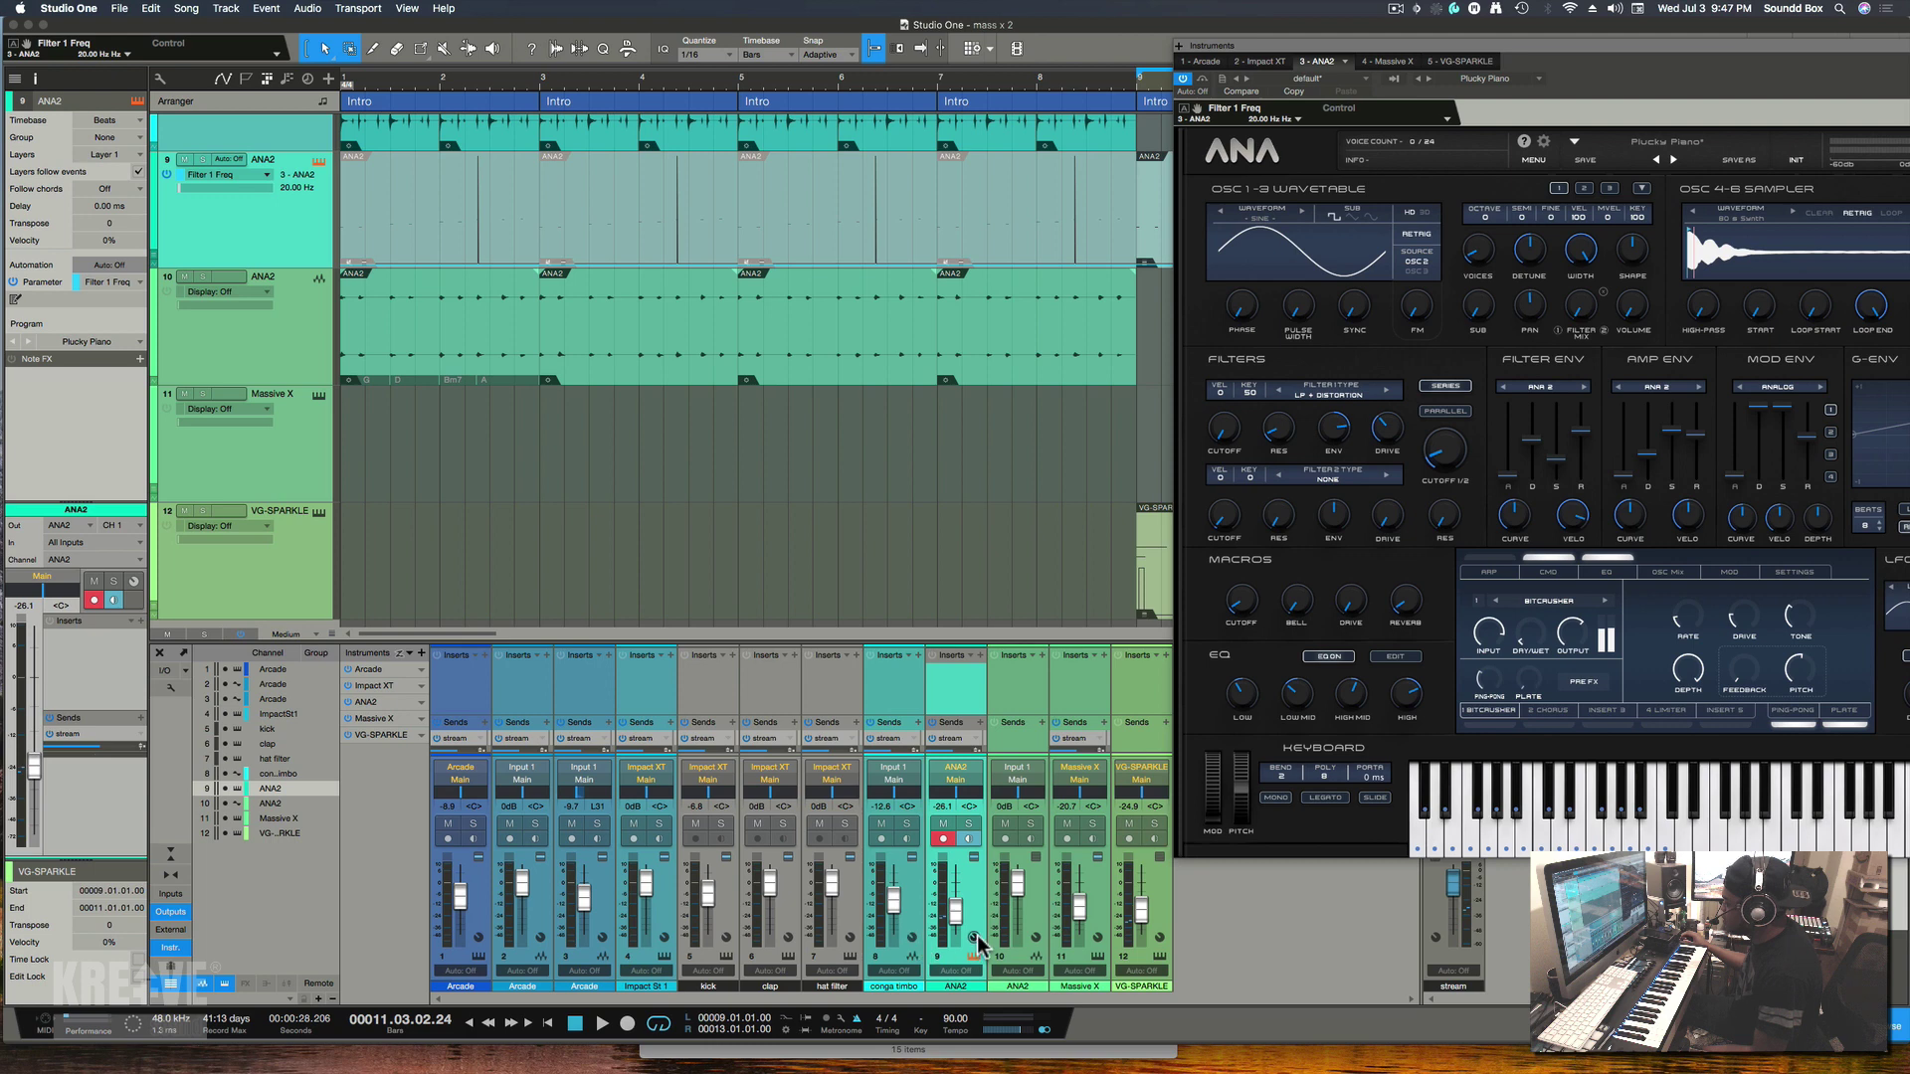
{"action": "left_click", "coordinate": [976, 940]}
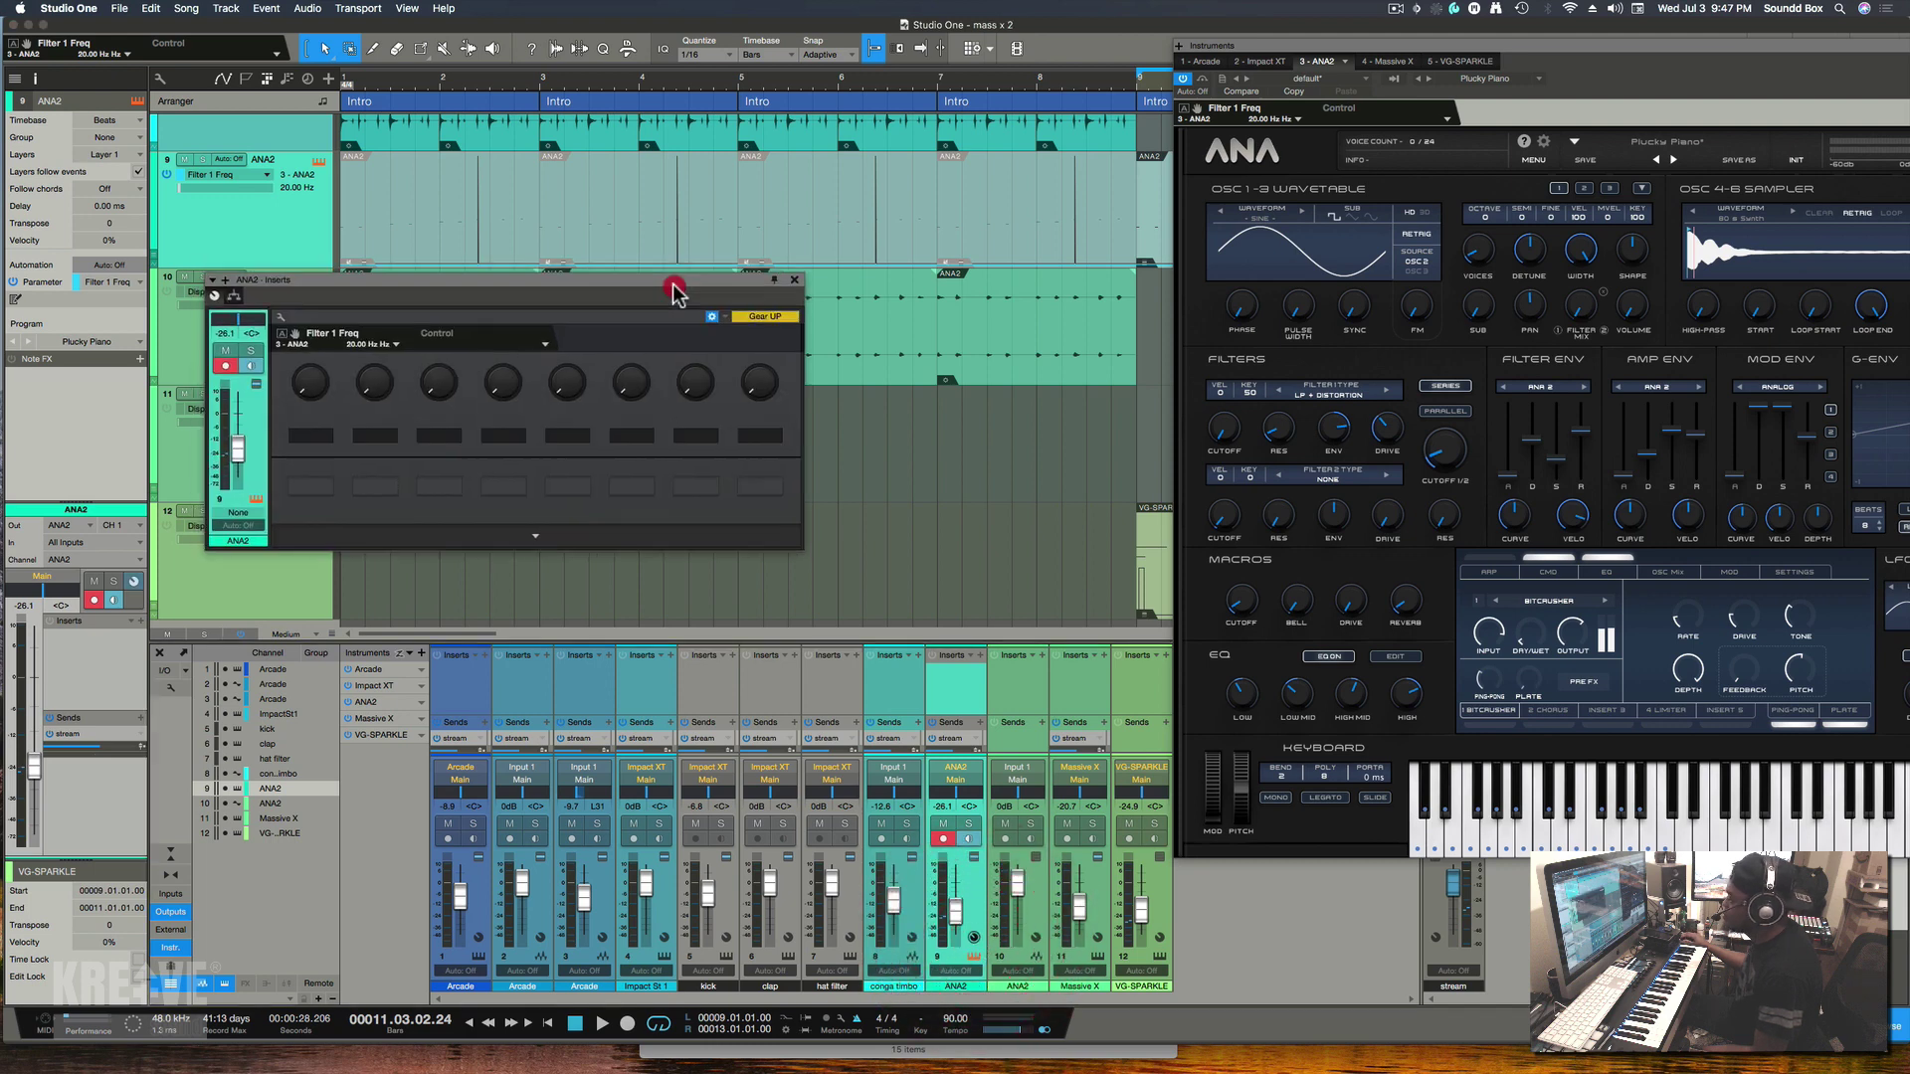
{"action": "left_click_drag", "start_coordinate": [637, 284], "coordinate": [806, 286]}
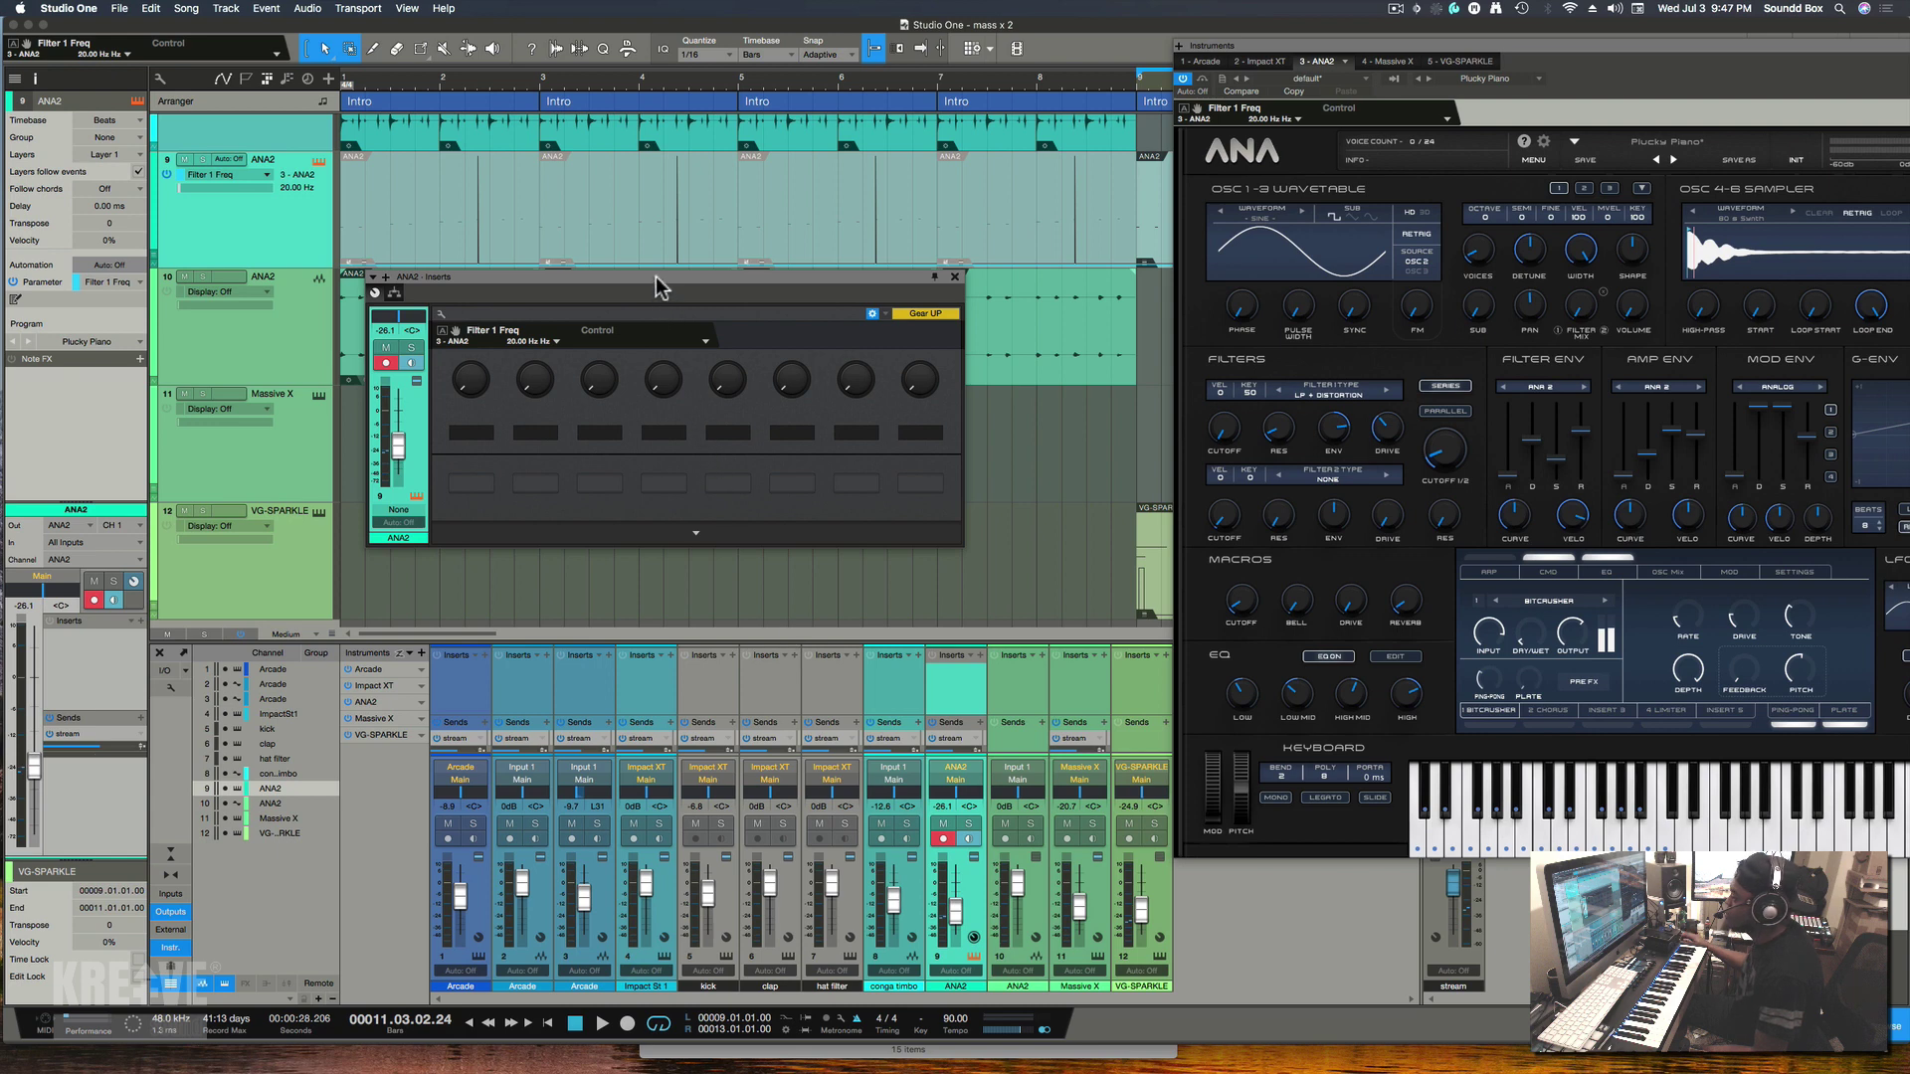
{"action": "left_click_drag", "start_coordinate": [657, 288], "coordinate": [660, 288]}
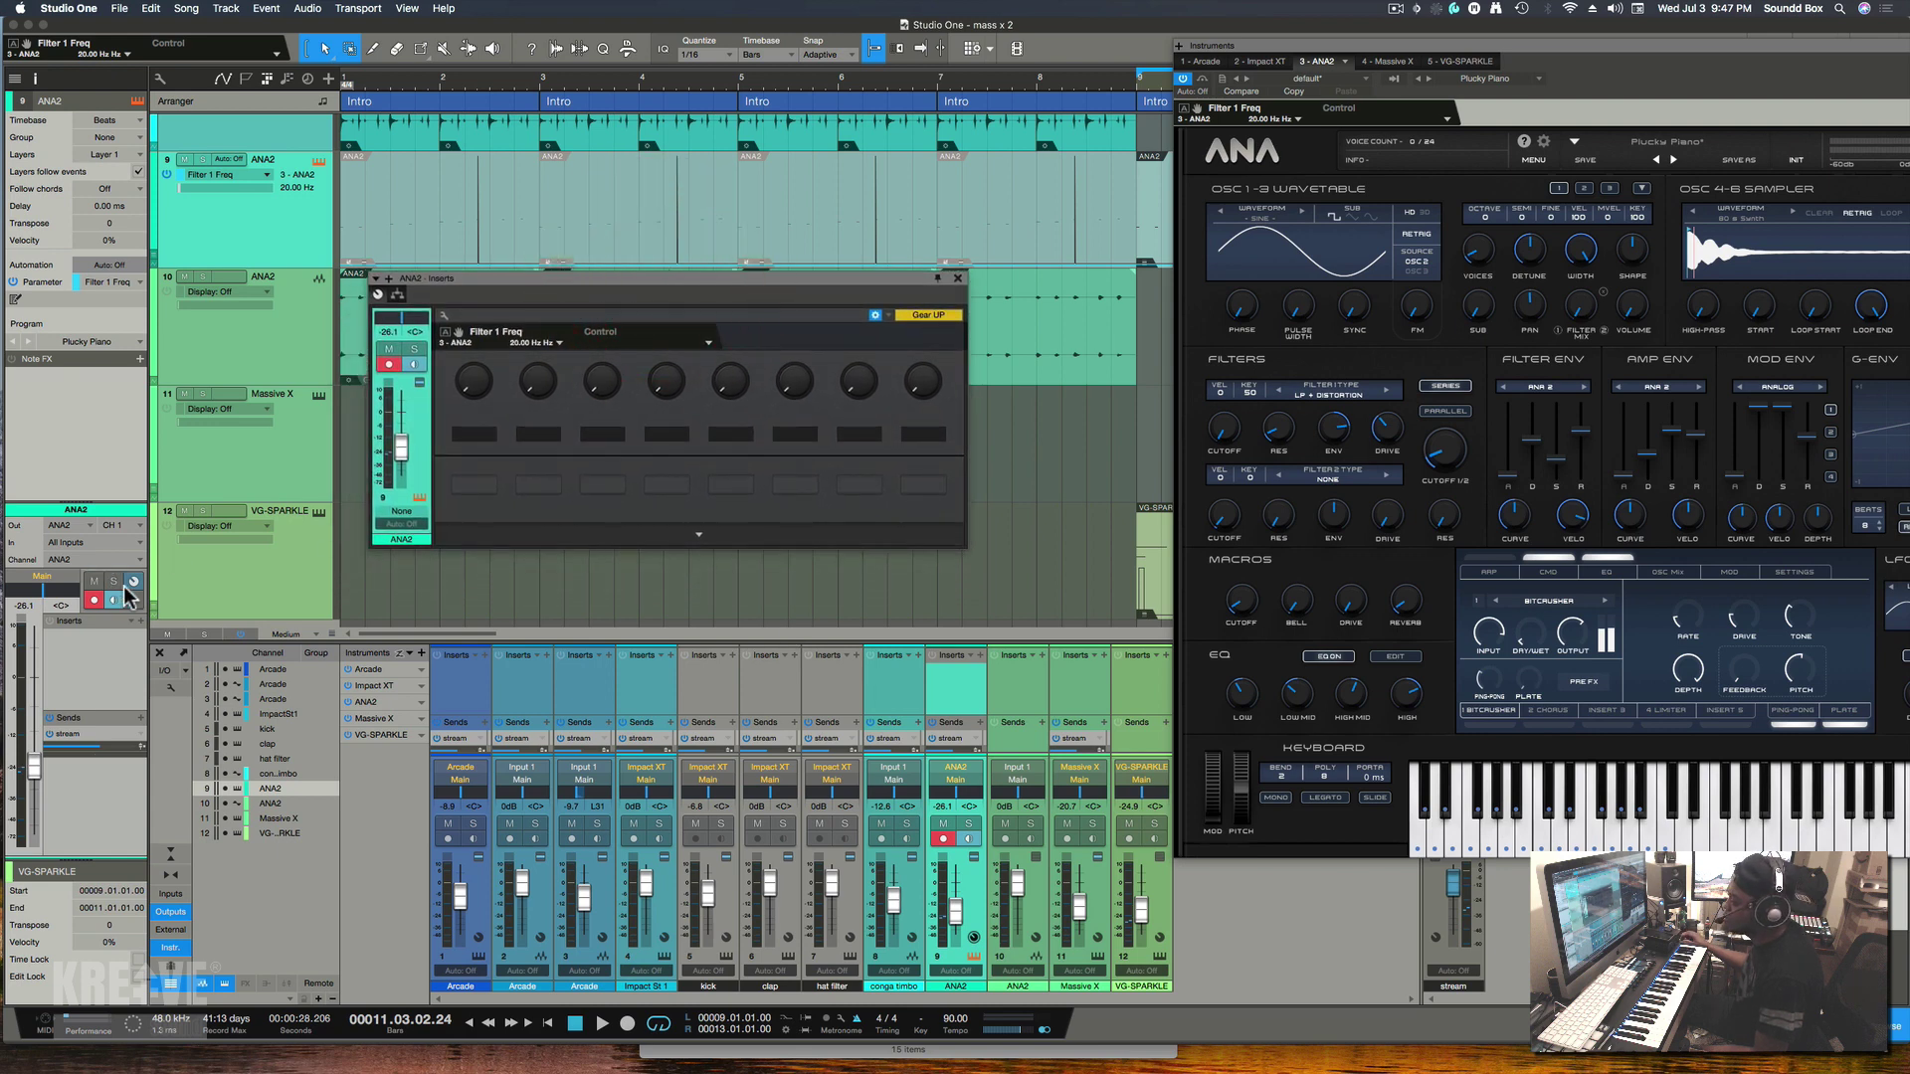
{"action": "left_click", "coordinate": [135, 584]}
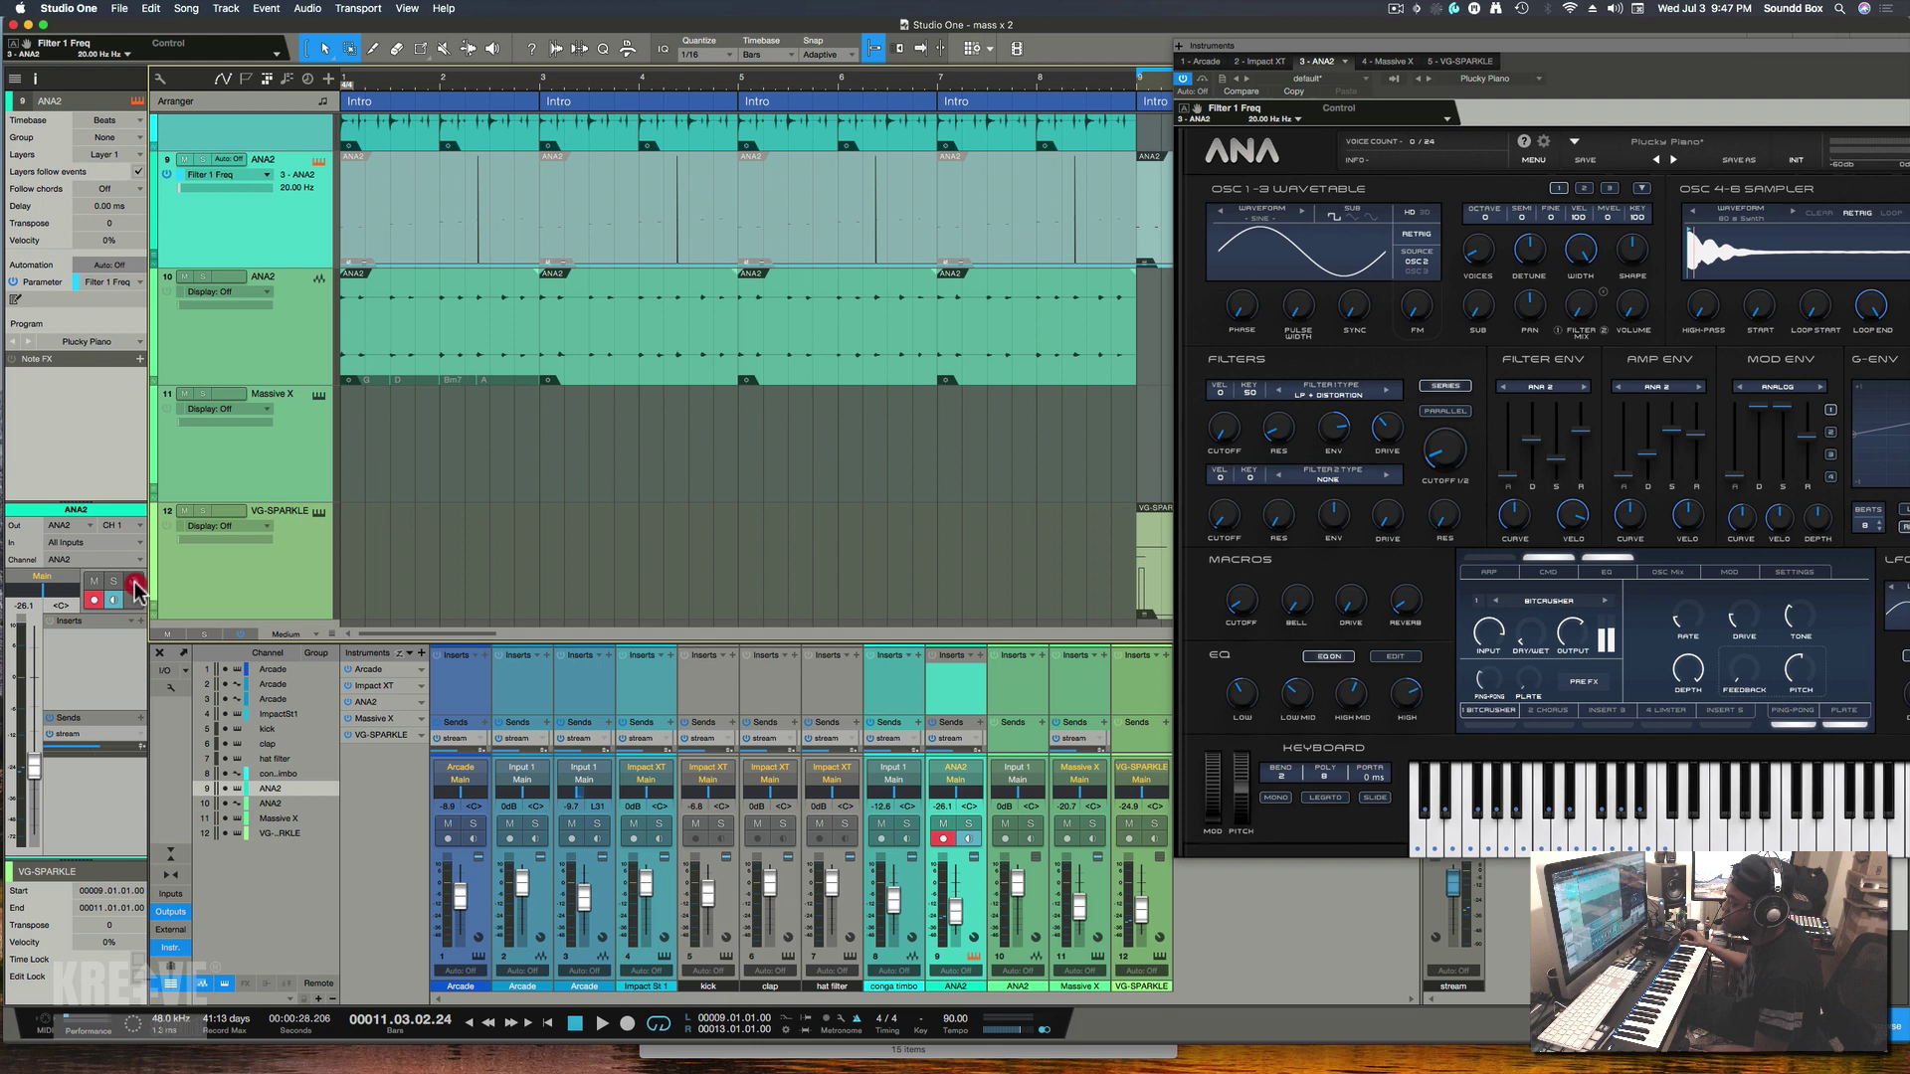
{"action": "left_click", "coordinate": [135, 584]}
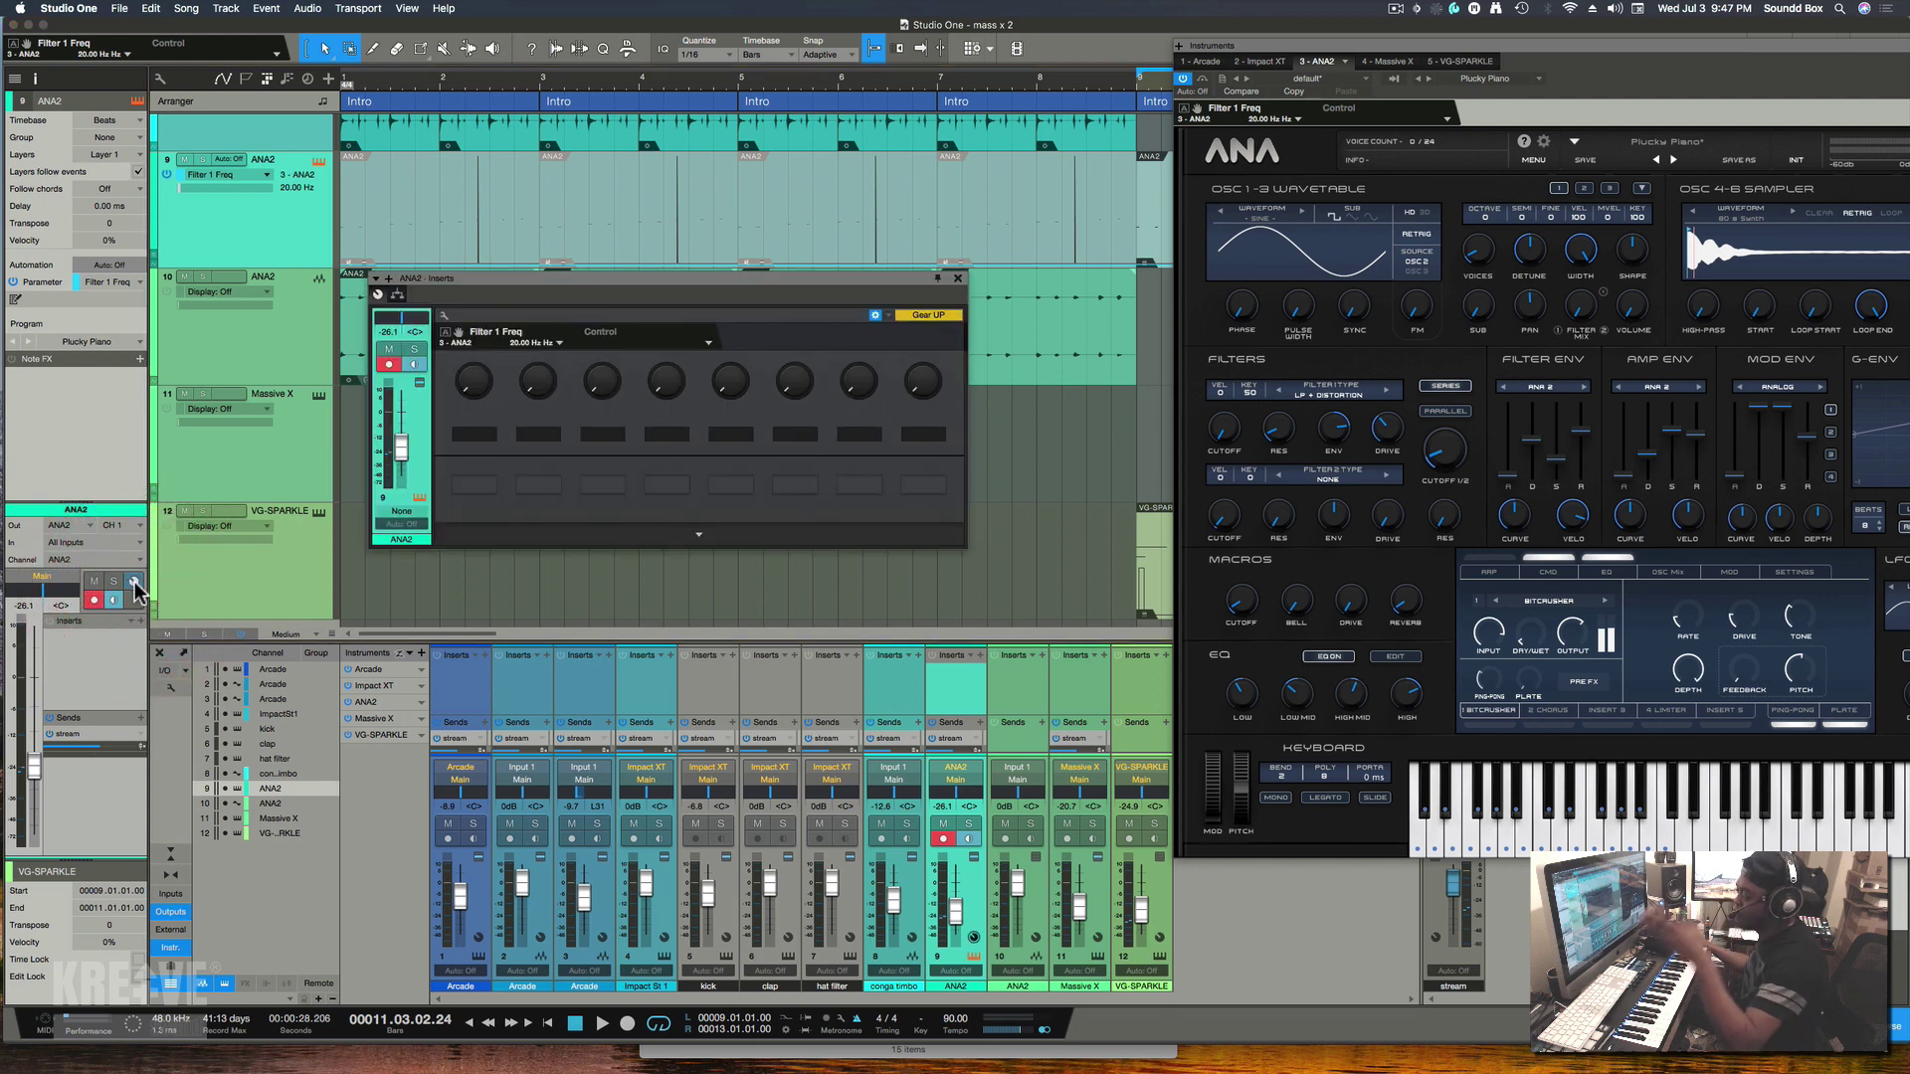
{"action": "left_click", "coordinate": [134, 583]}
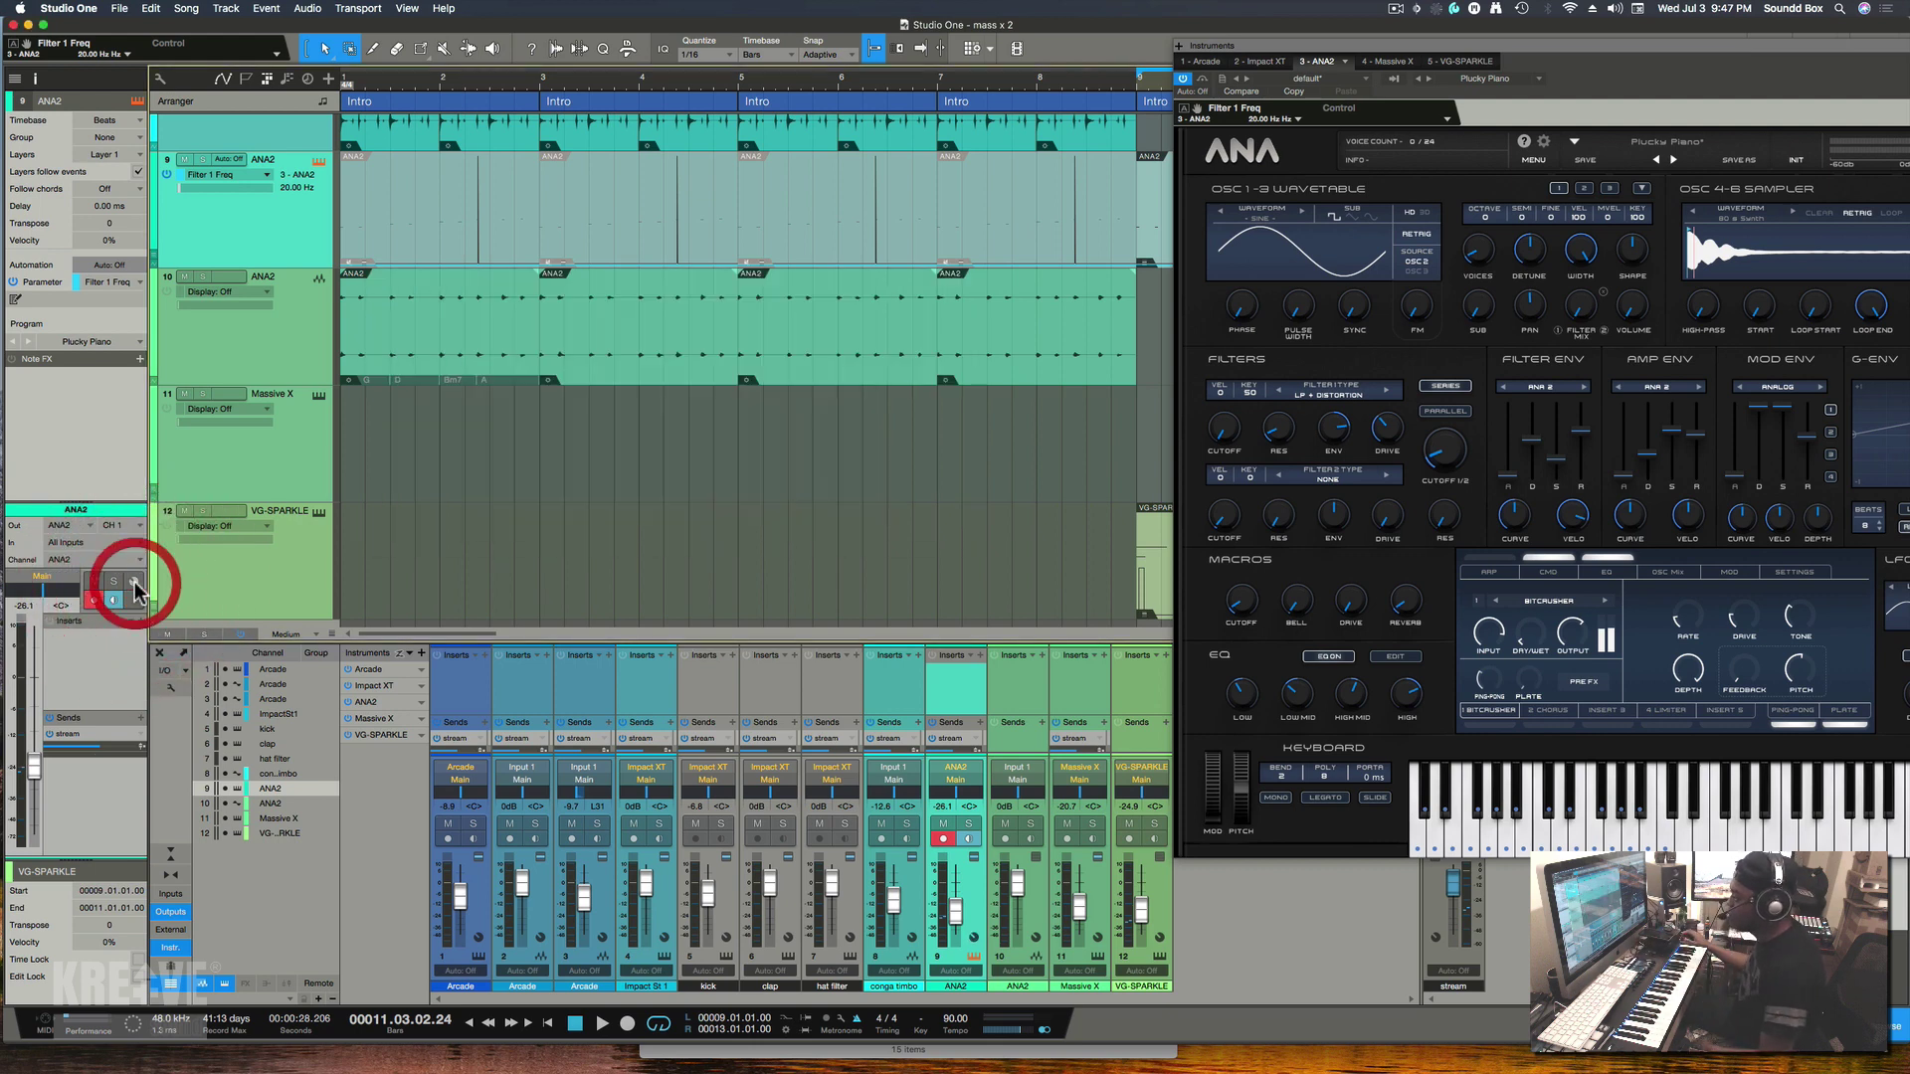
{"action": "left_click_drag", "start_coordinate": [686, 294], "coordinate": [722, 271]}
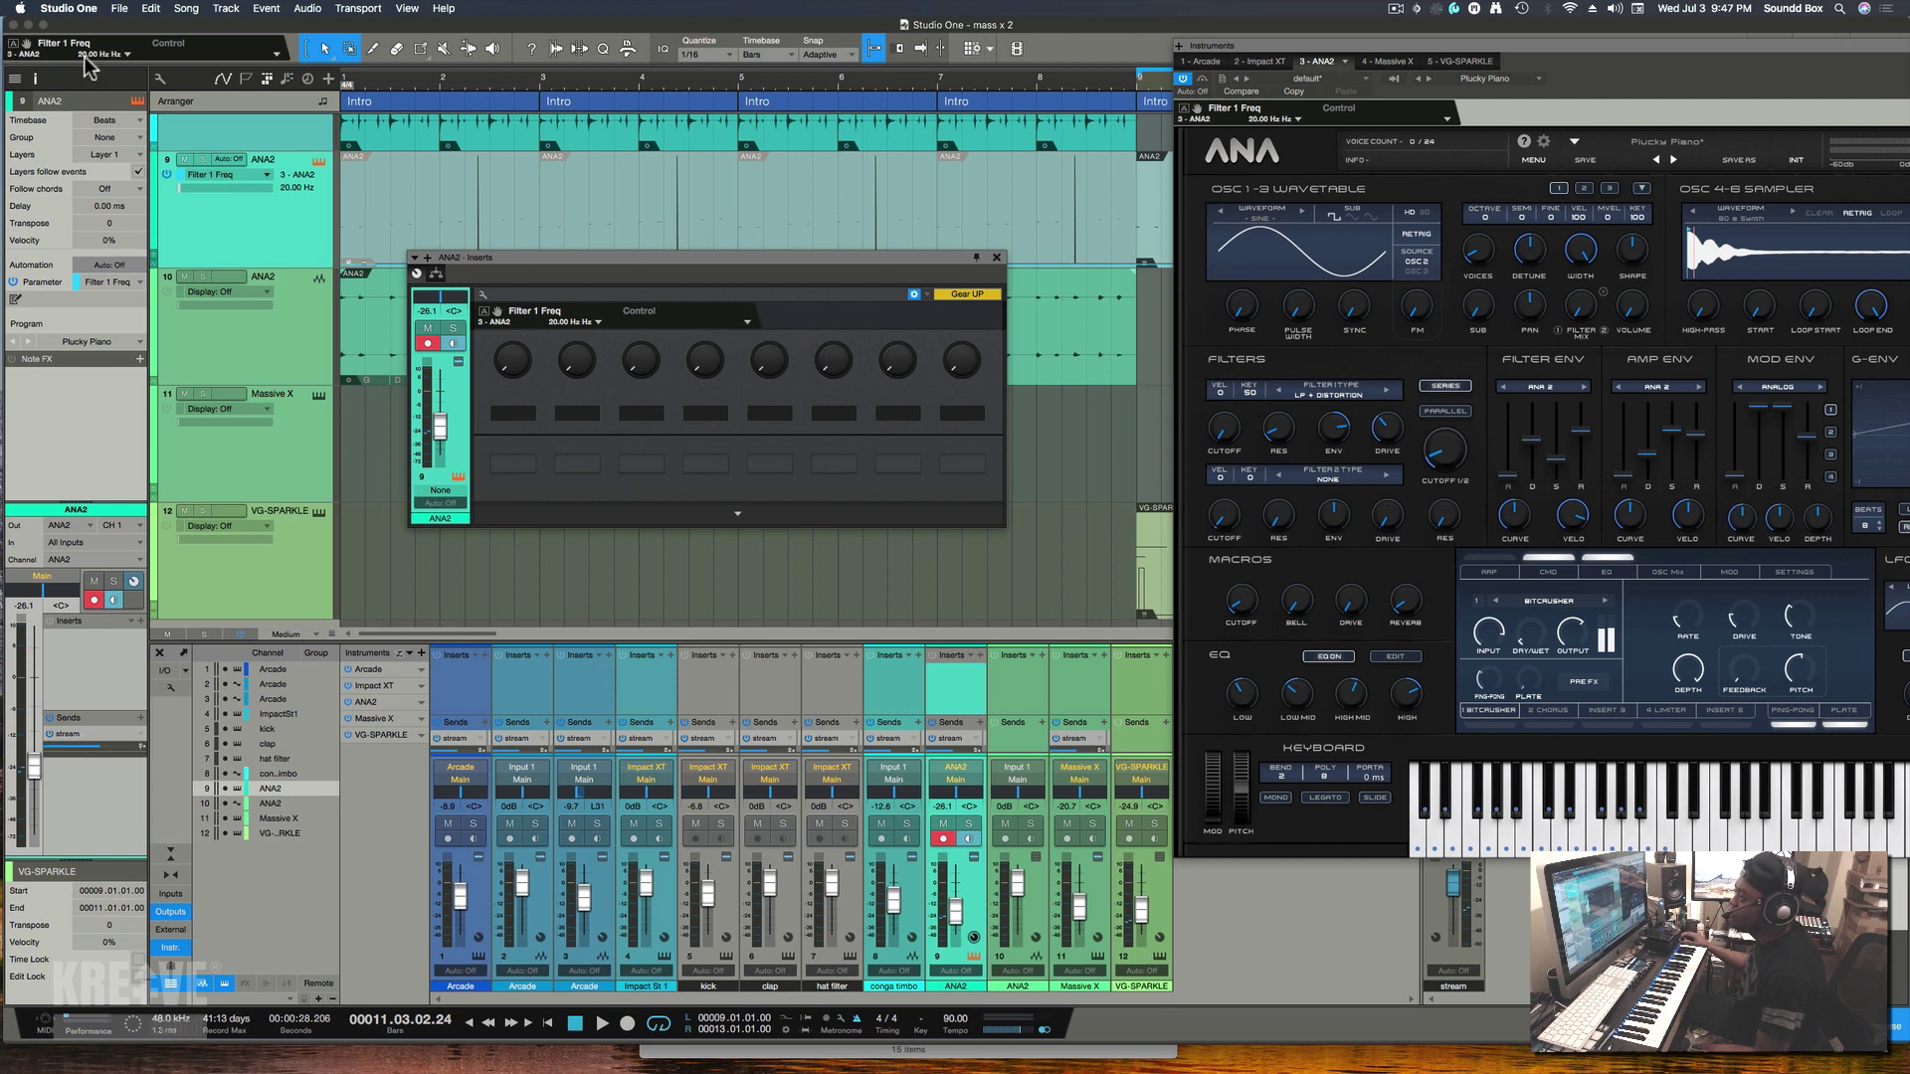
Step: Drag Filter 1 Freq from the toolbar Control field onto macro Knob 5, then set it to 0.0
{"action": "left_click_drag", "start_coordinate": [23, 47], "coordinate": [736, 355]}
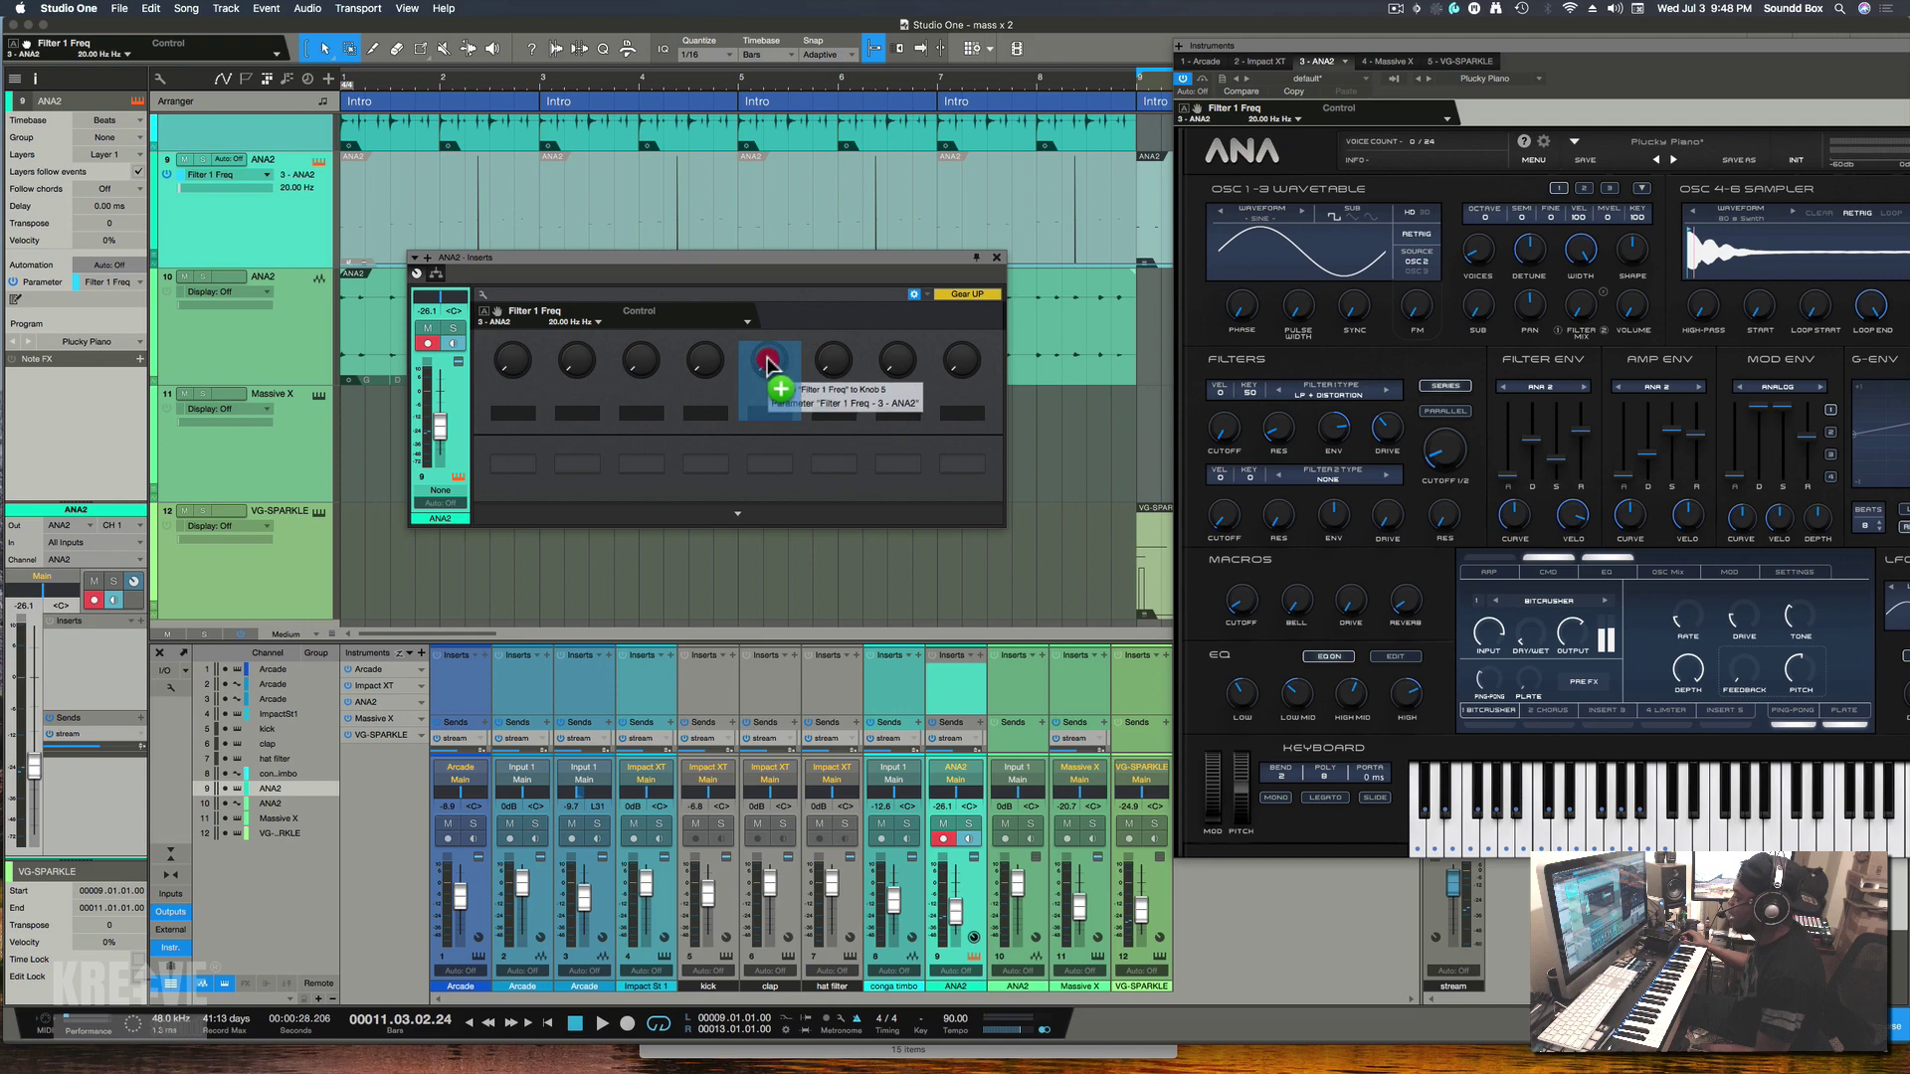
{"action": "mouse_move", "coordinate": [736, 356]}
{"action": "left_mouse_down"}
{"action": "mouse_move", "coordinate": [773, 376]}
{"action": "mouse_move", "coordinate": [700, 235]}
{"action": "left_mouse_up"}
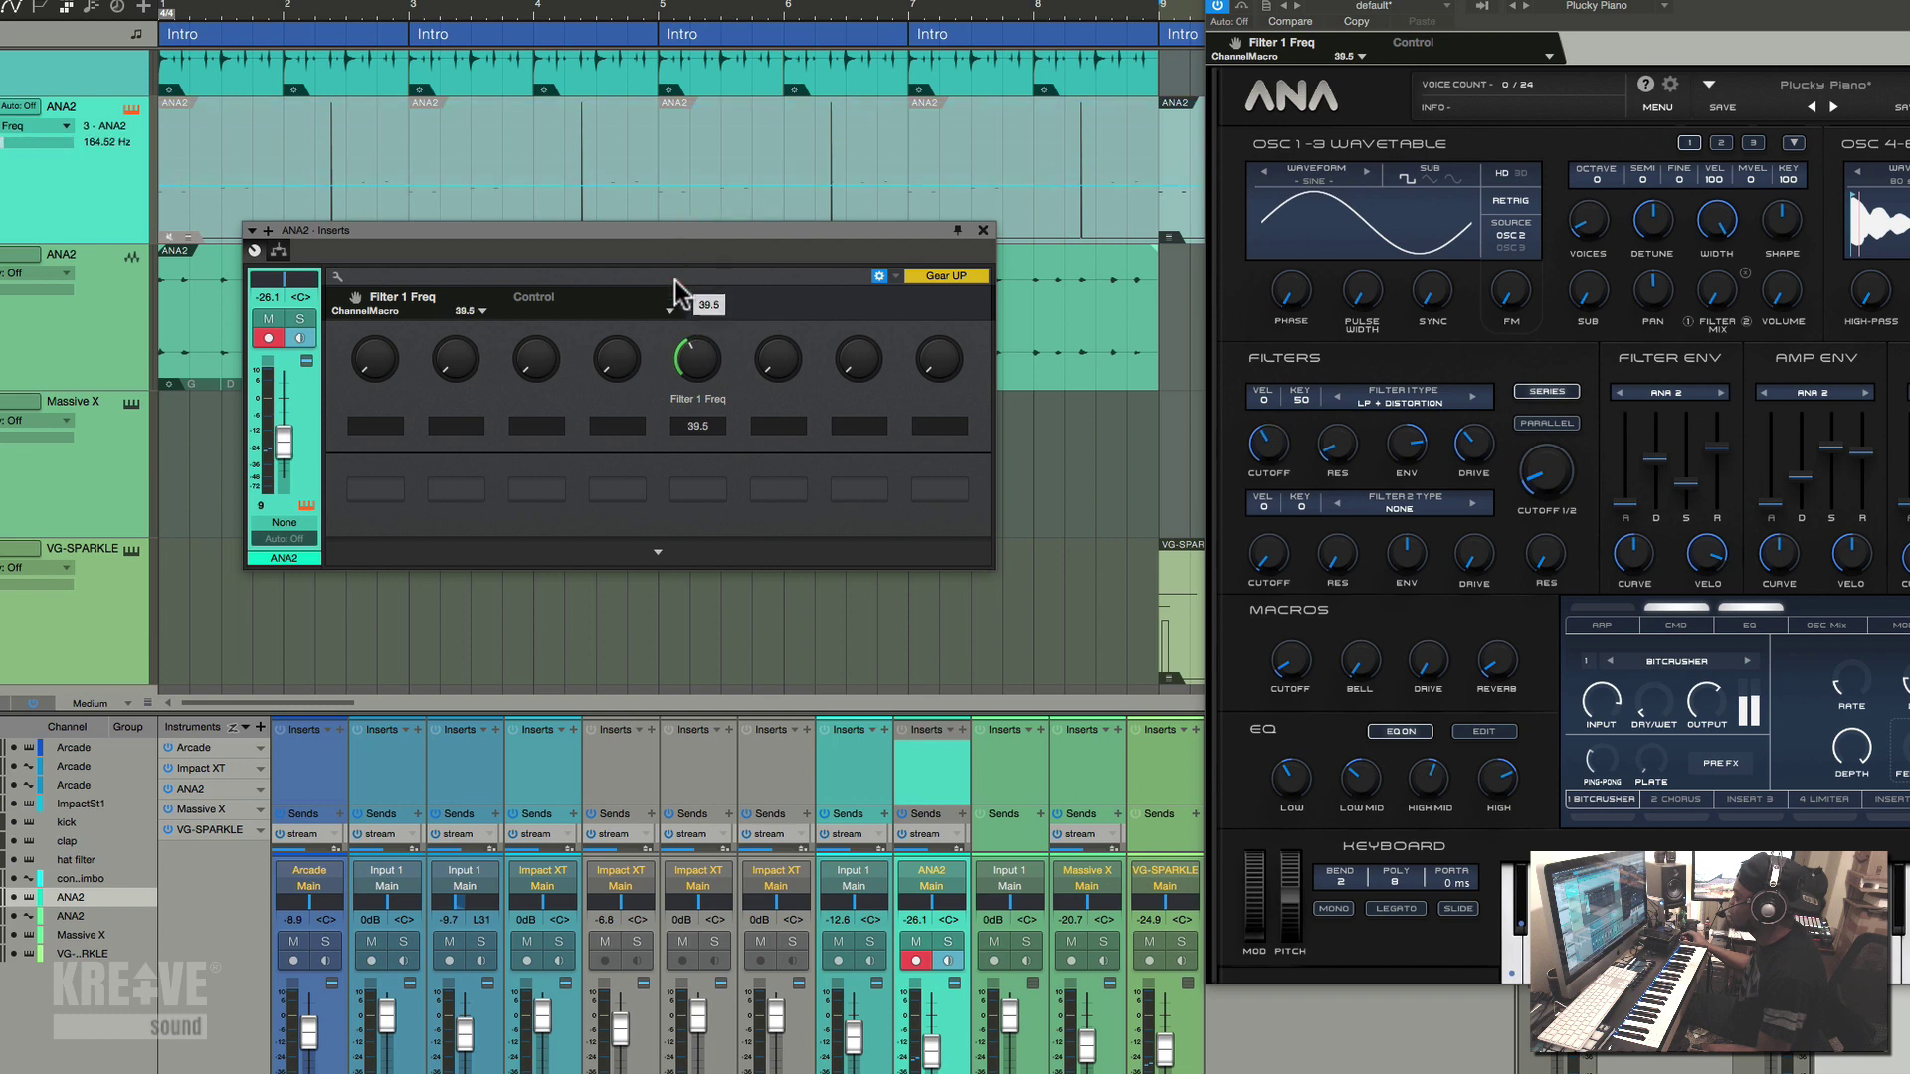
{"action": "mouse_move", "coordinate": [700, 234]}
{"action": "left_mouse_down"}
{"action": "mouse_move", "coordinate": [691, 370]}
{"action": "mouse_move", "coordinate": [709, 239]}
{"action": "left_mouse_up"}
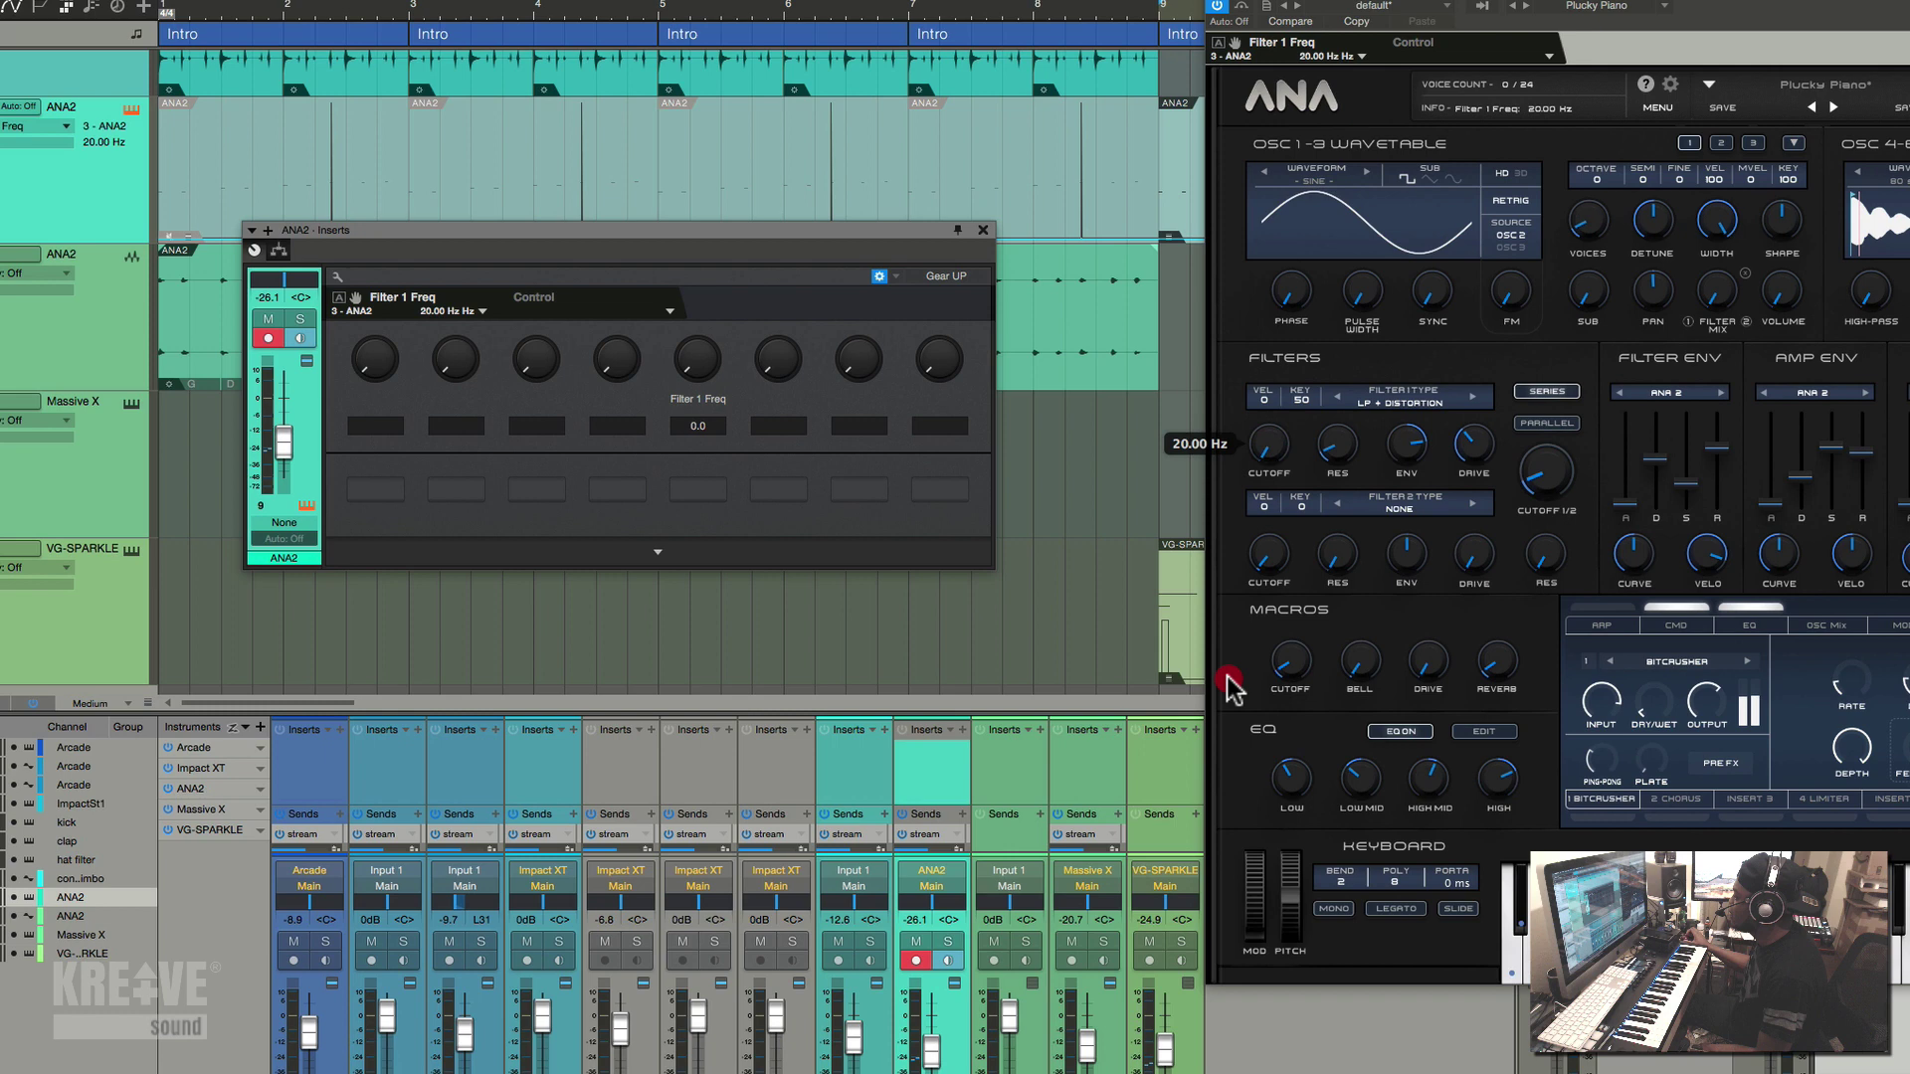
{"action": "left_click_drag", "start_coordinate": [1250, 537], "coordinate": [1234, 684]}
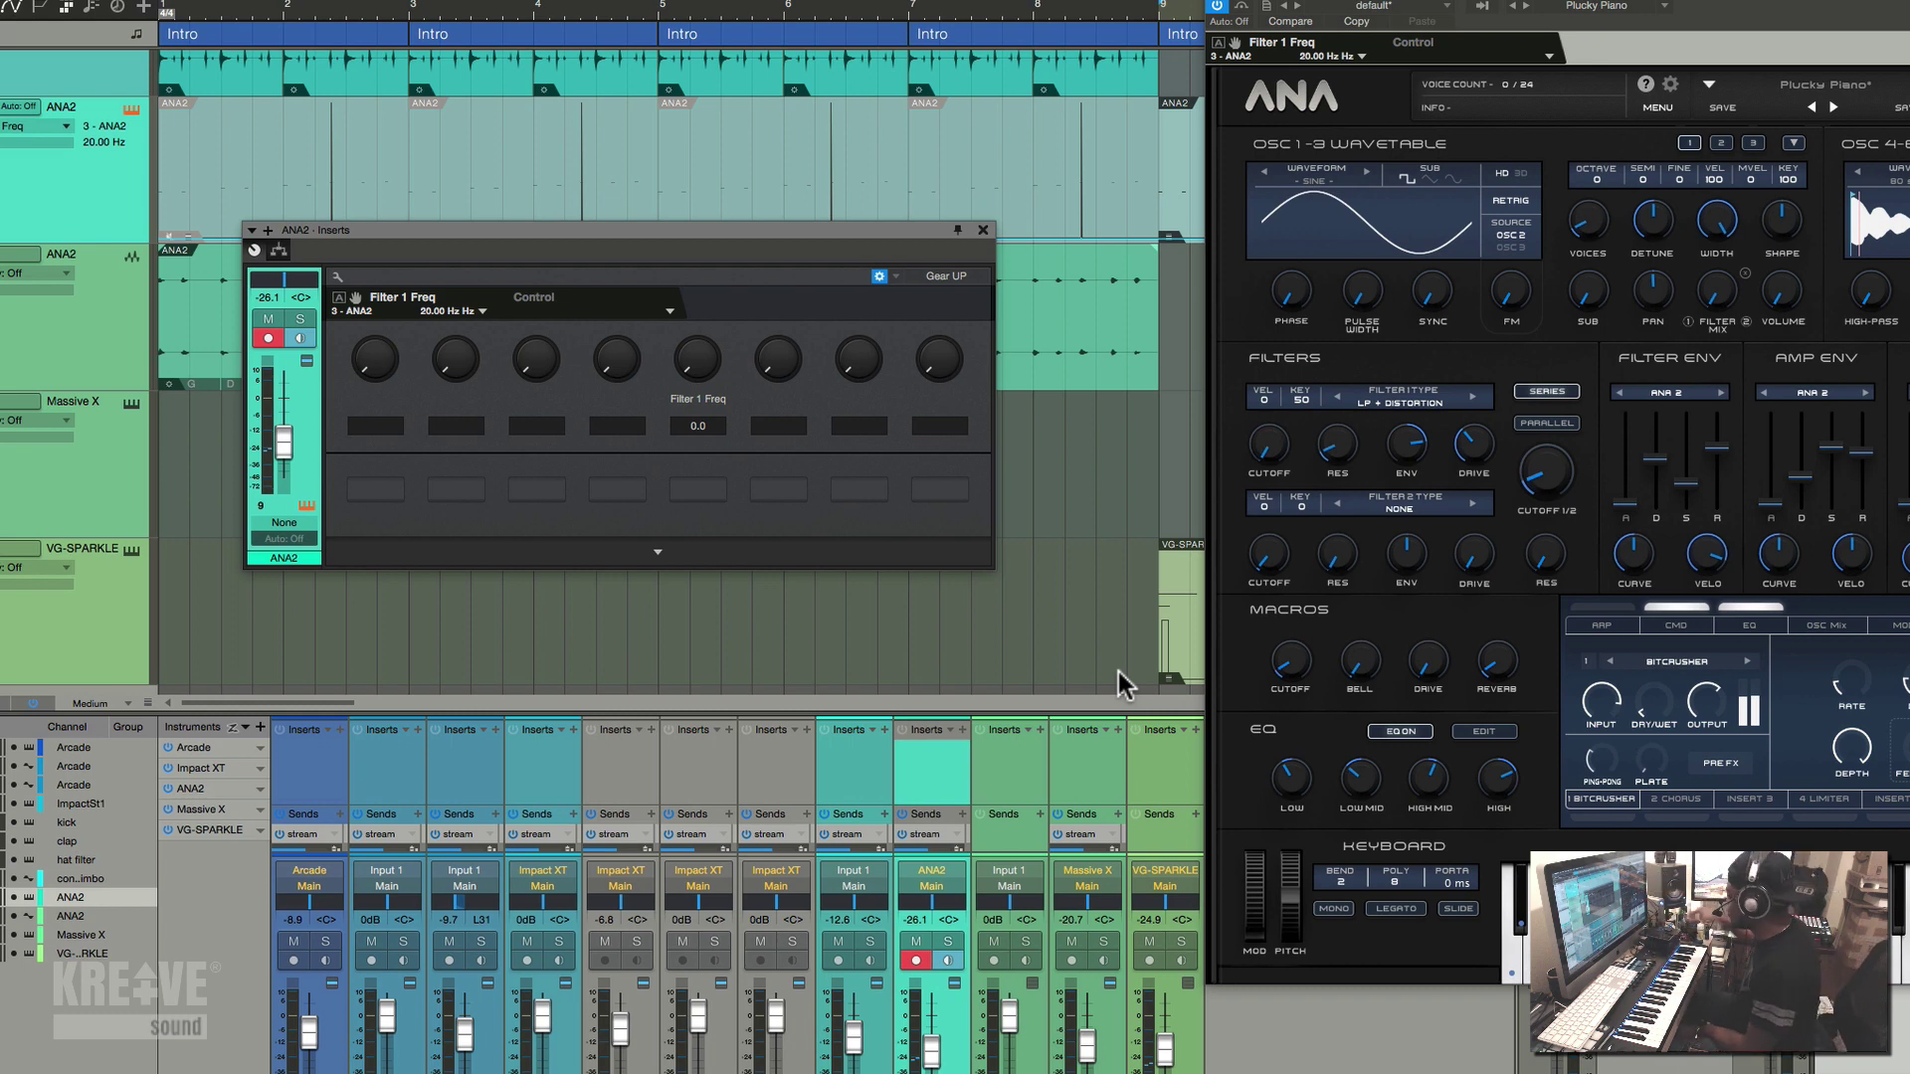
Step: Select Kontrol 49 as the control device and MIDI-learn its knob as Control1 (CC 18)
{"action": "left_click", "coordinate": [673, 310]}
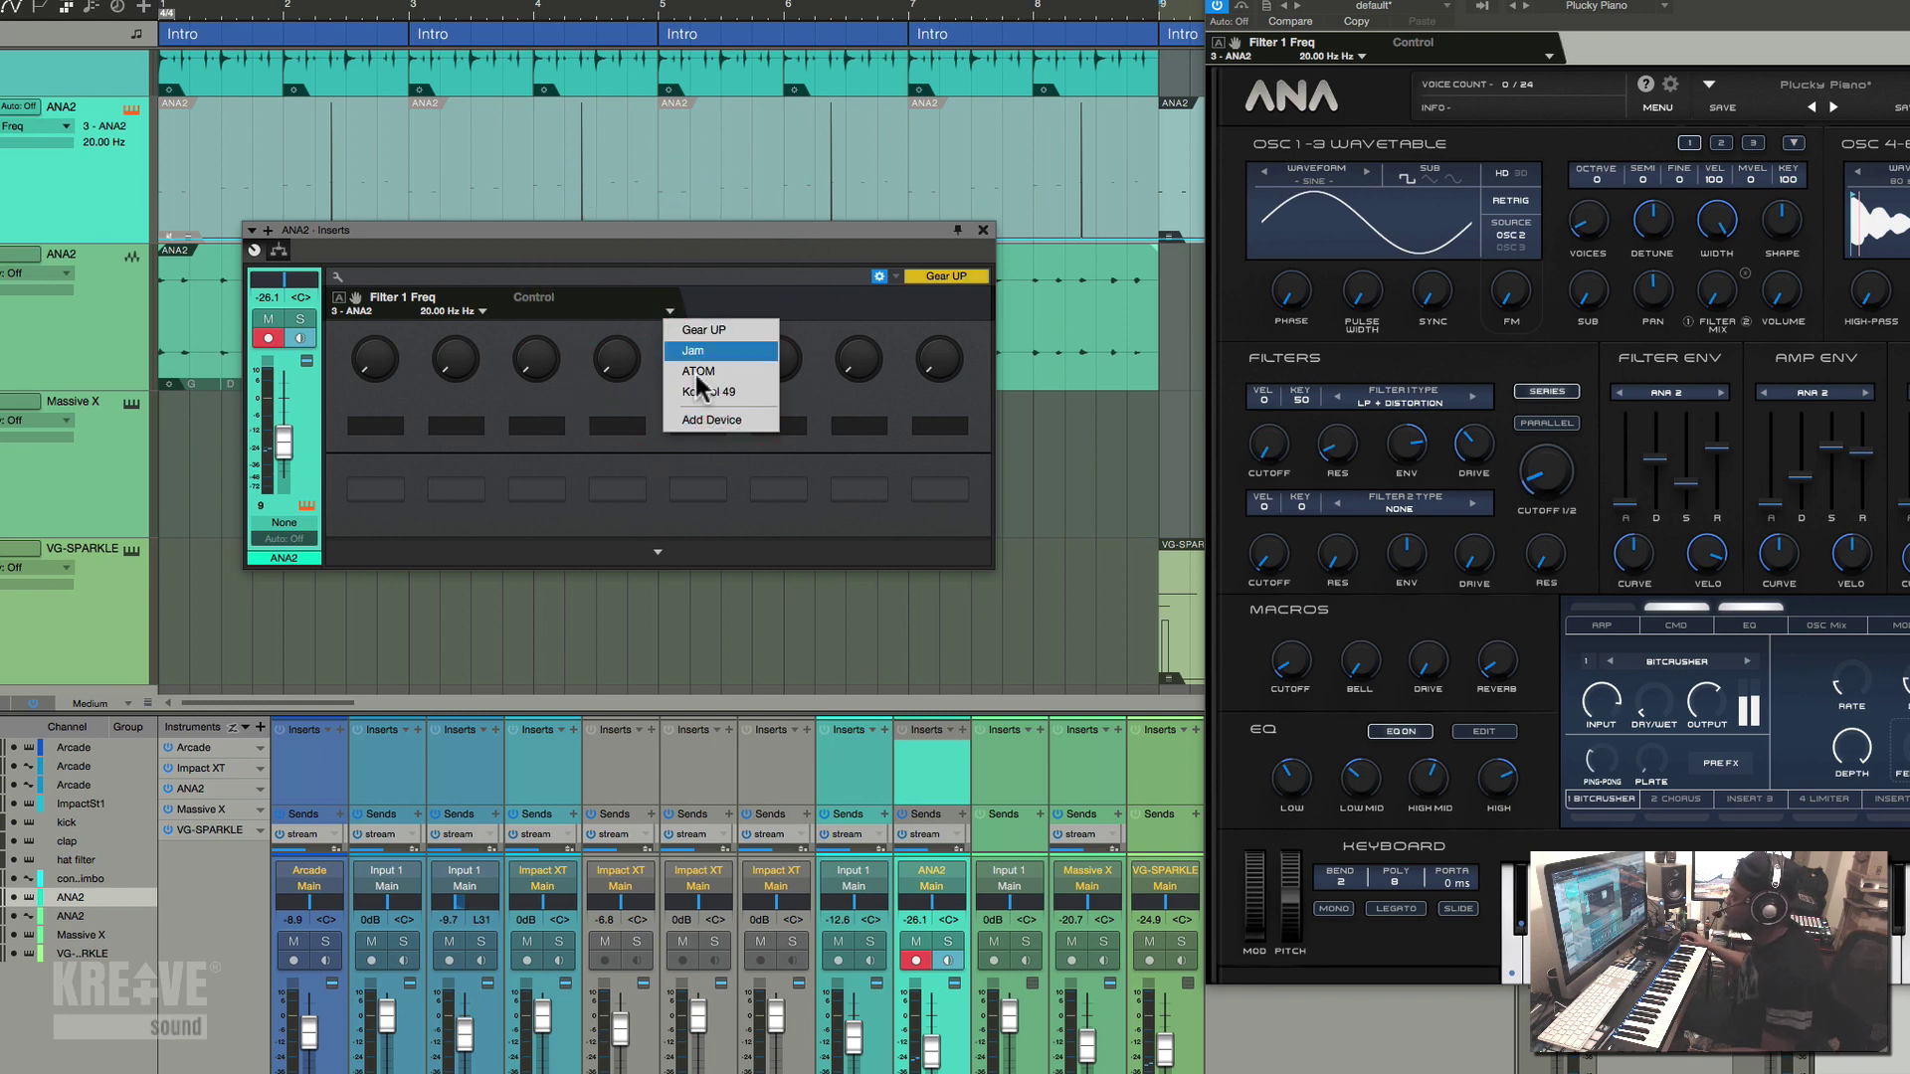
{"action": "left_click", "coordinate": [727, 396]}
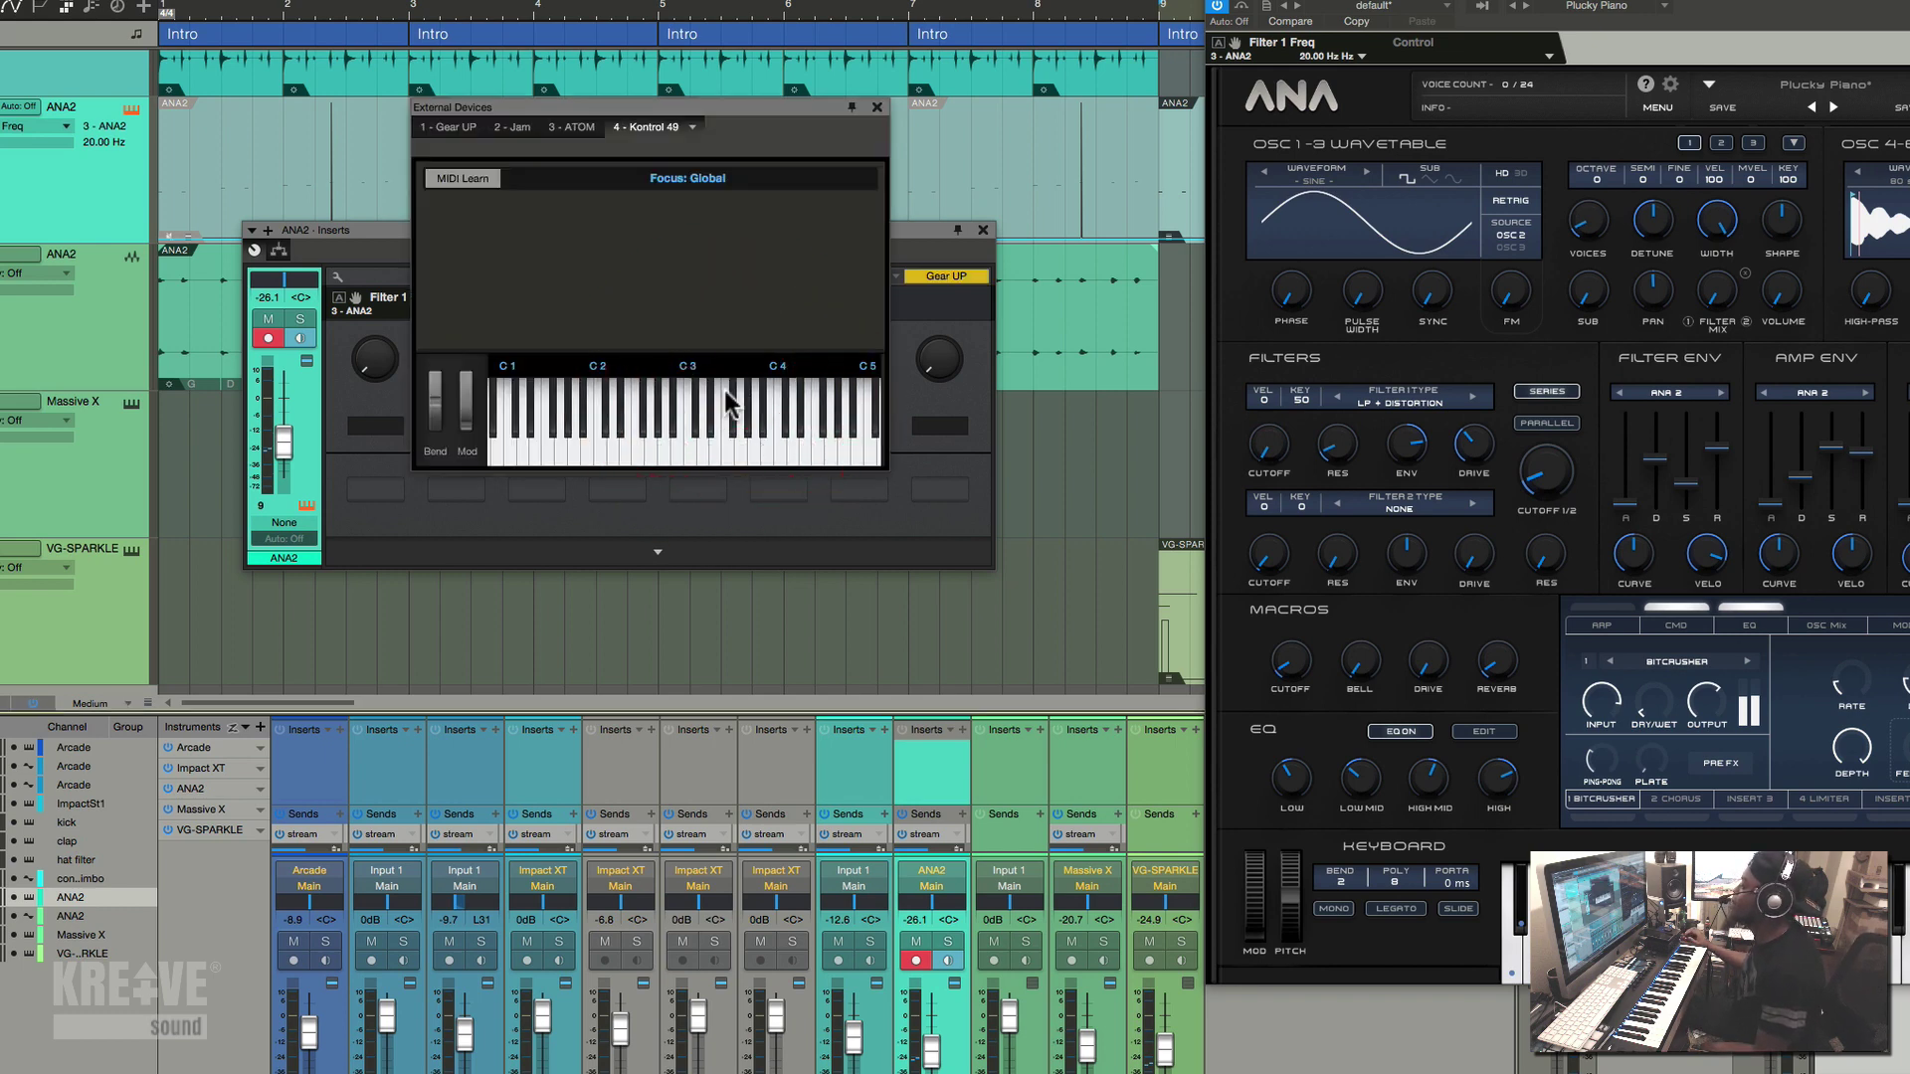
{"action": "left_click", "coordinate": [464, 182]}
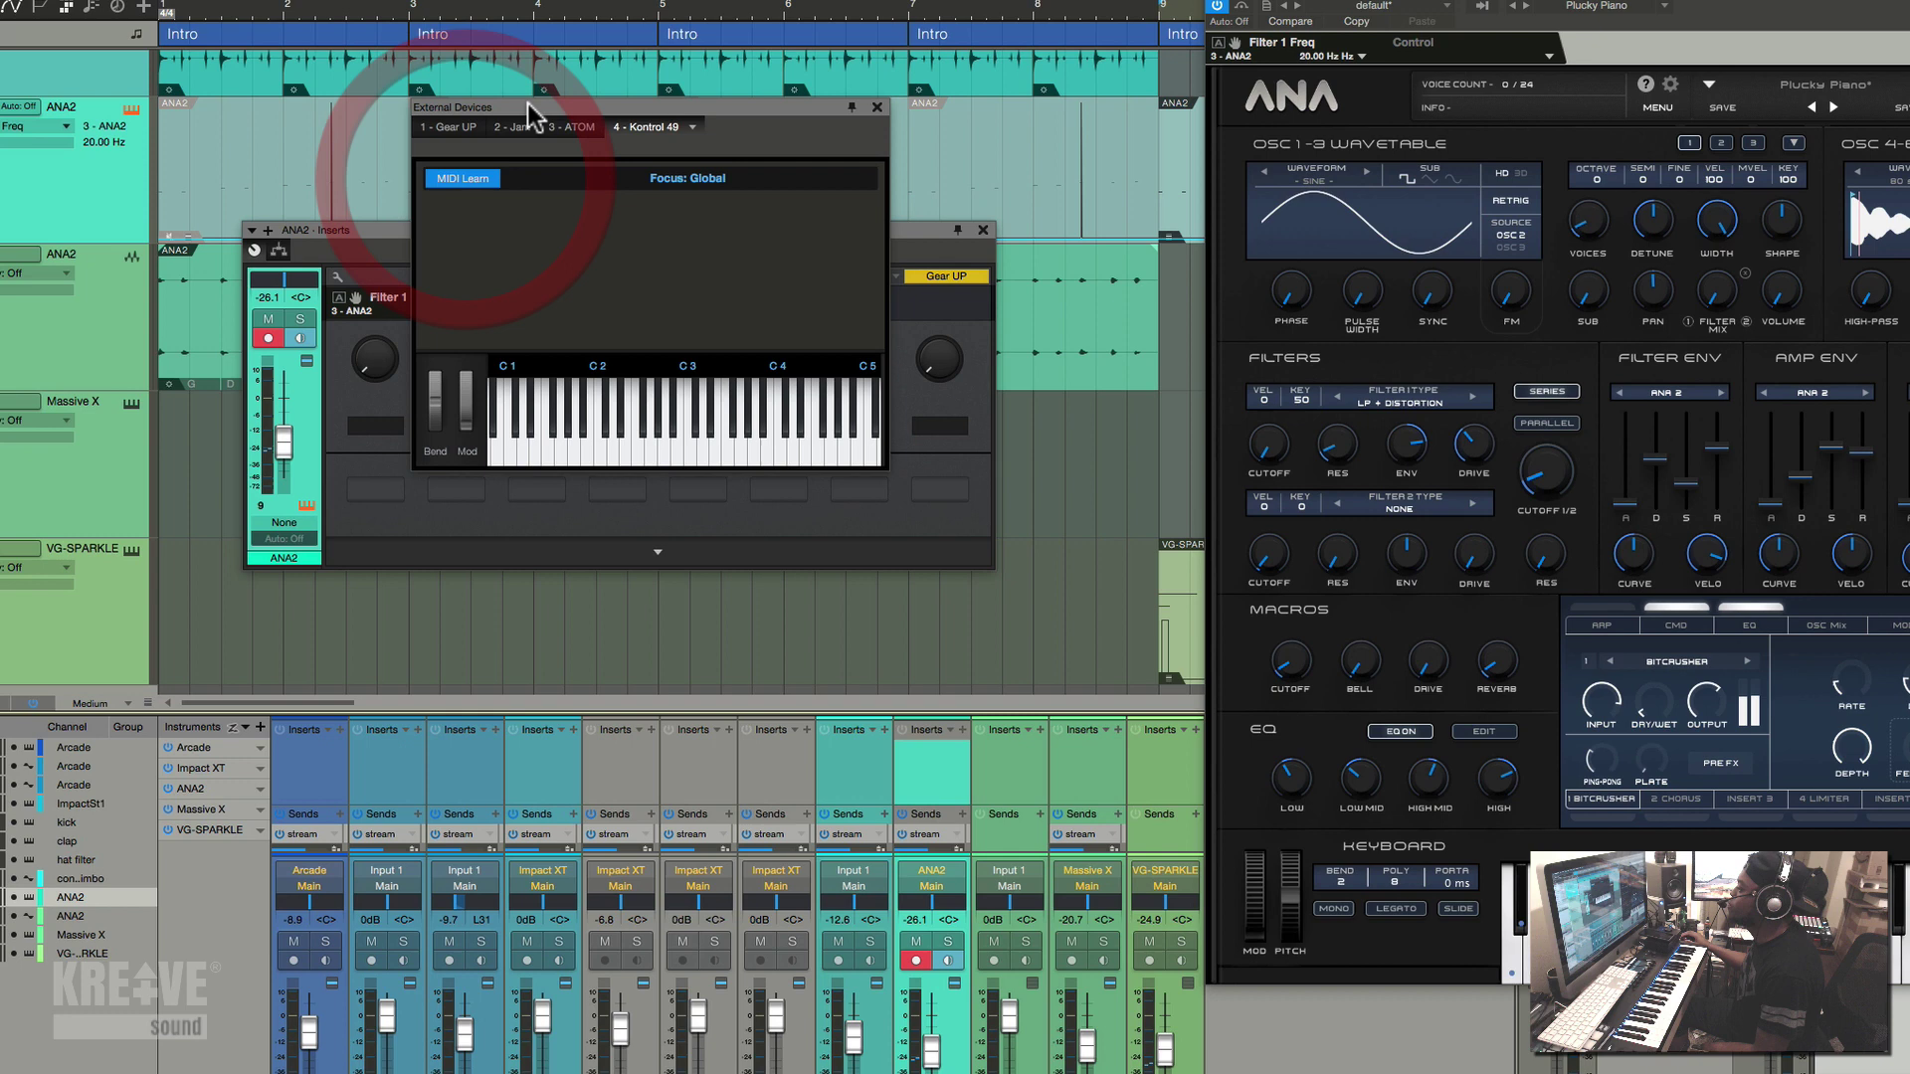
{"action": "left_click_drag", "start_coordinate": [532, 104], "coordinate": [1103, 127]}
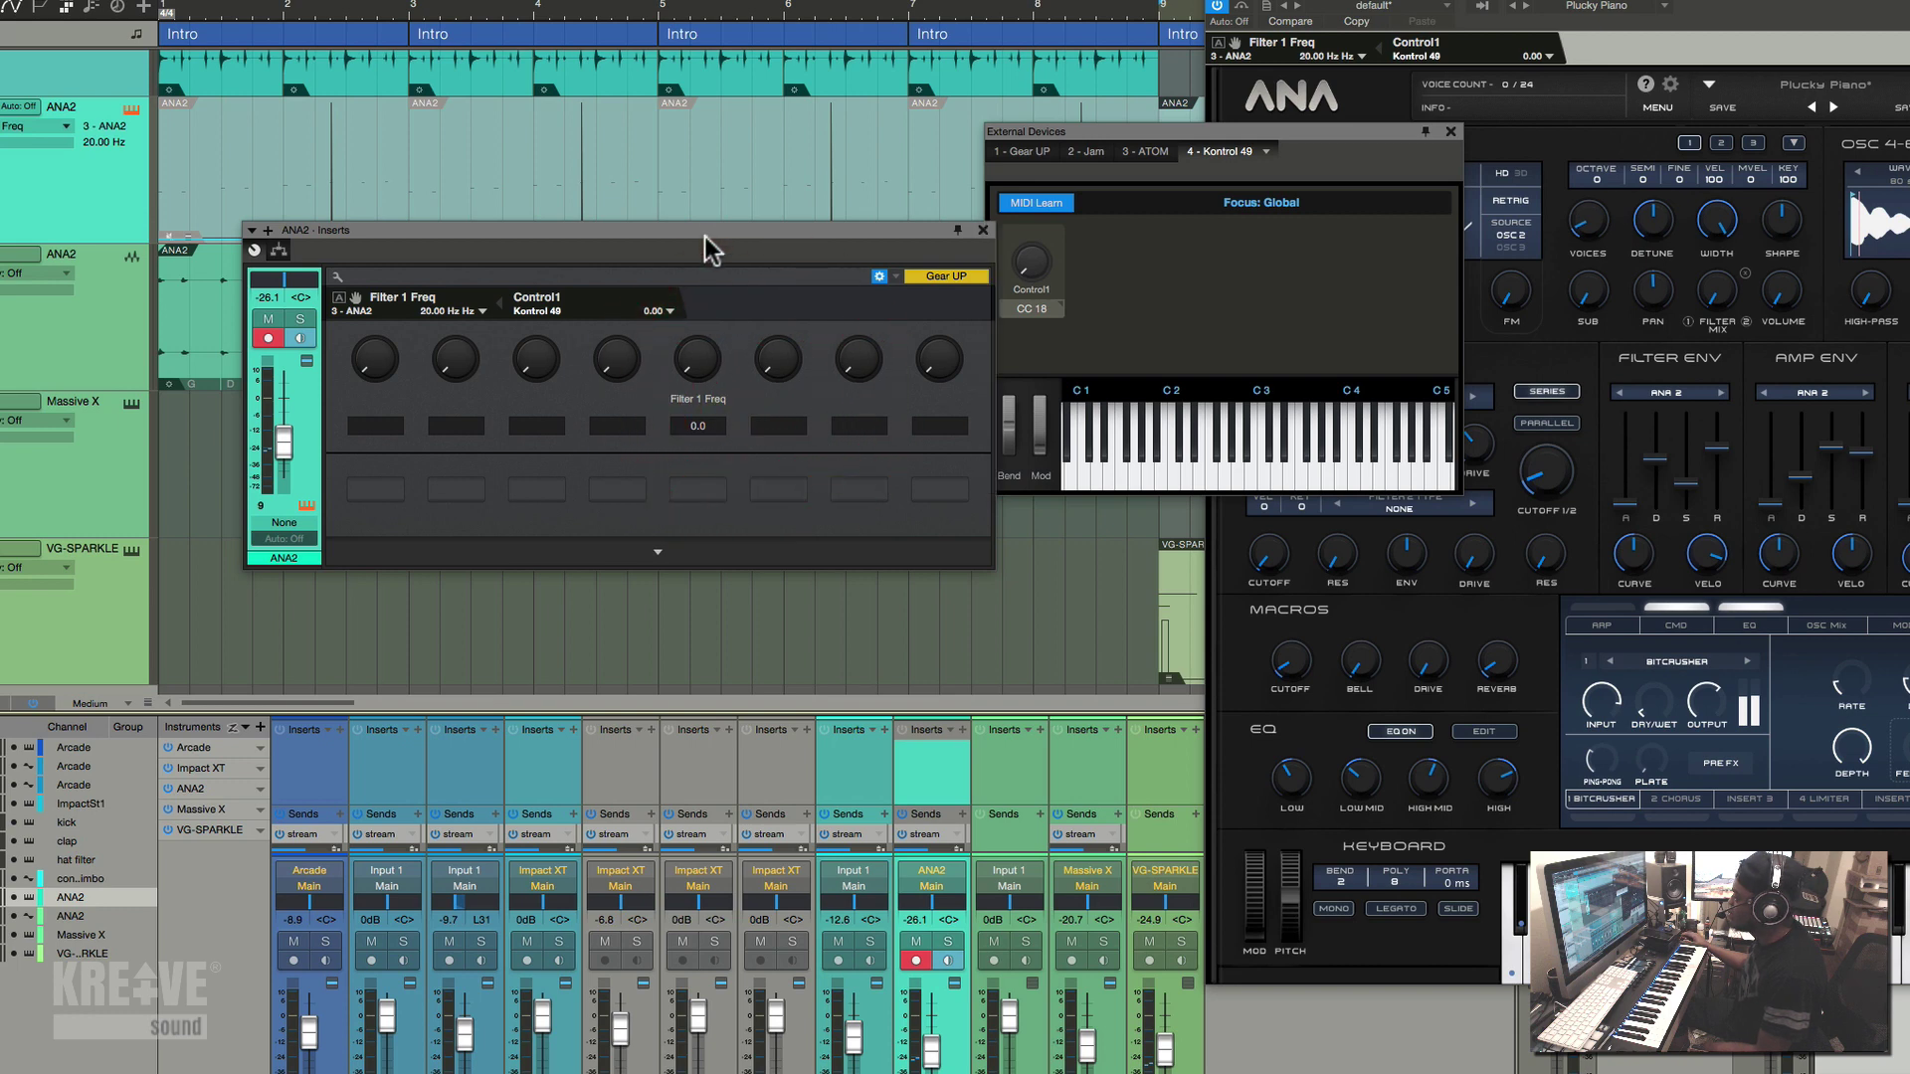
{"action": "left_click_drag", "start_coordinate": [703, 231], "coordinate": [502, 234]}
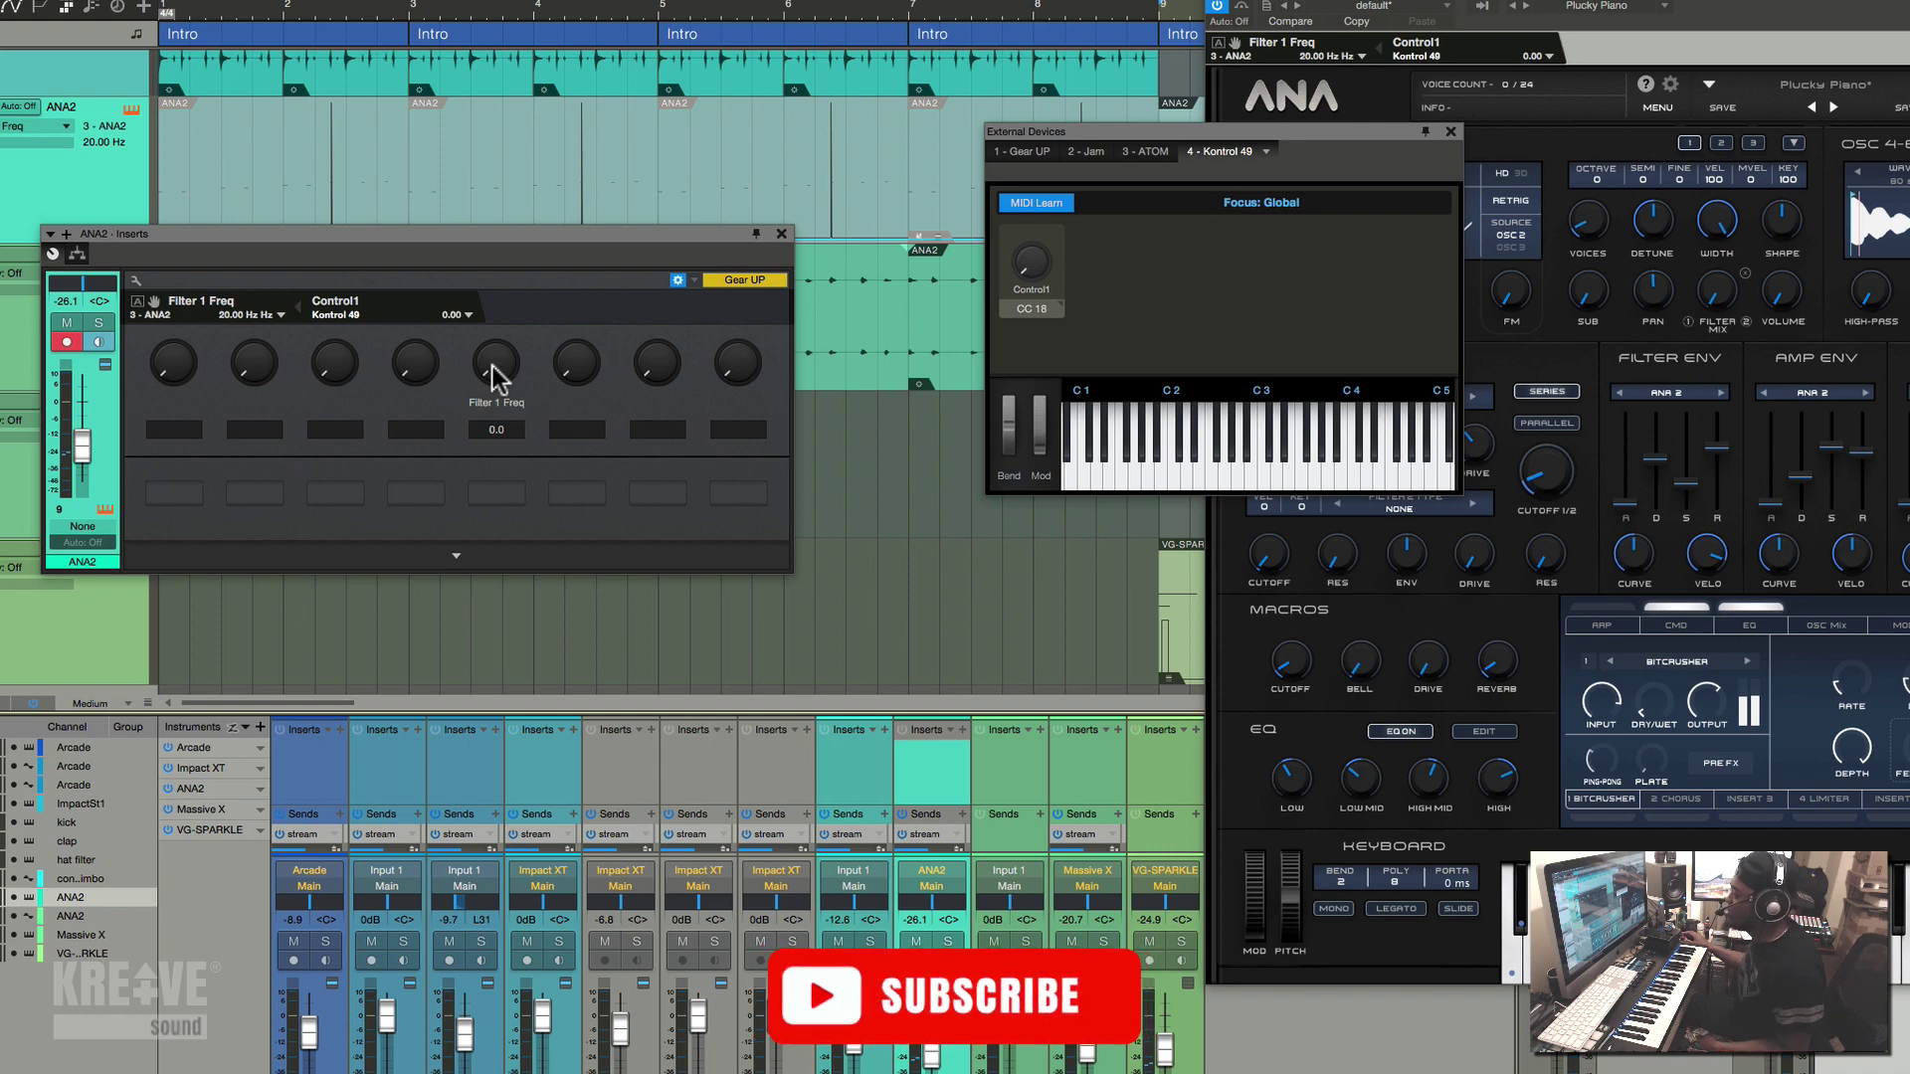
Step: Assign macro knob 5's Filter 1 Freq to Control1 on the Kontrol 49
{"action": "right_click", "coordinate": [492, 365]}
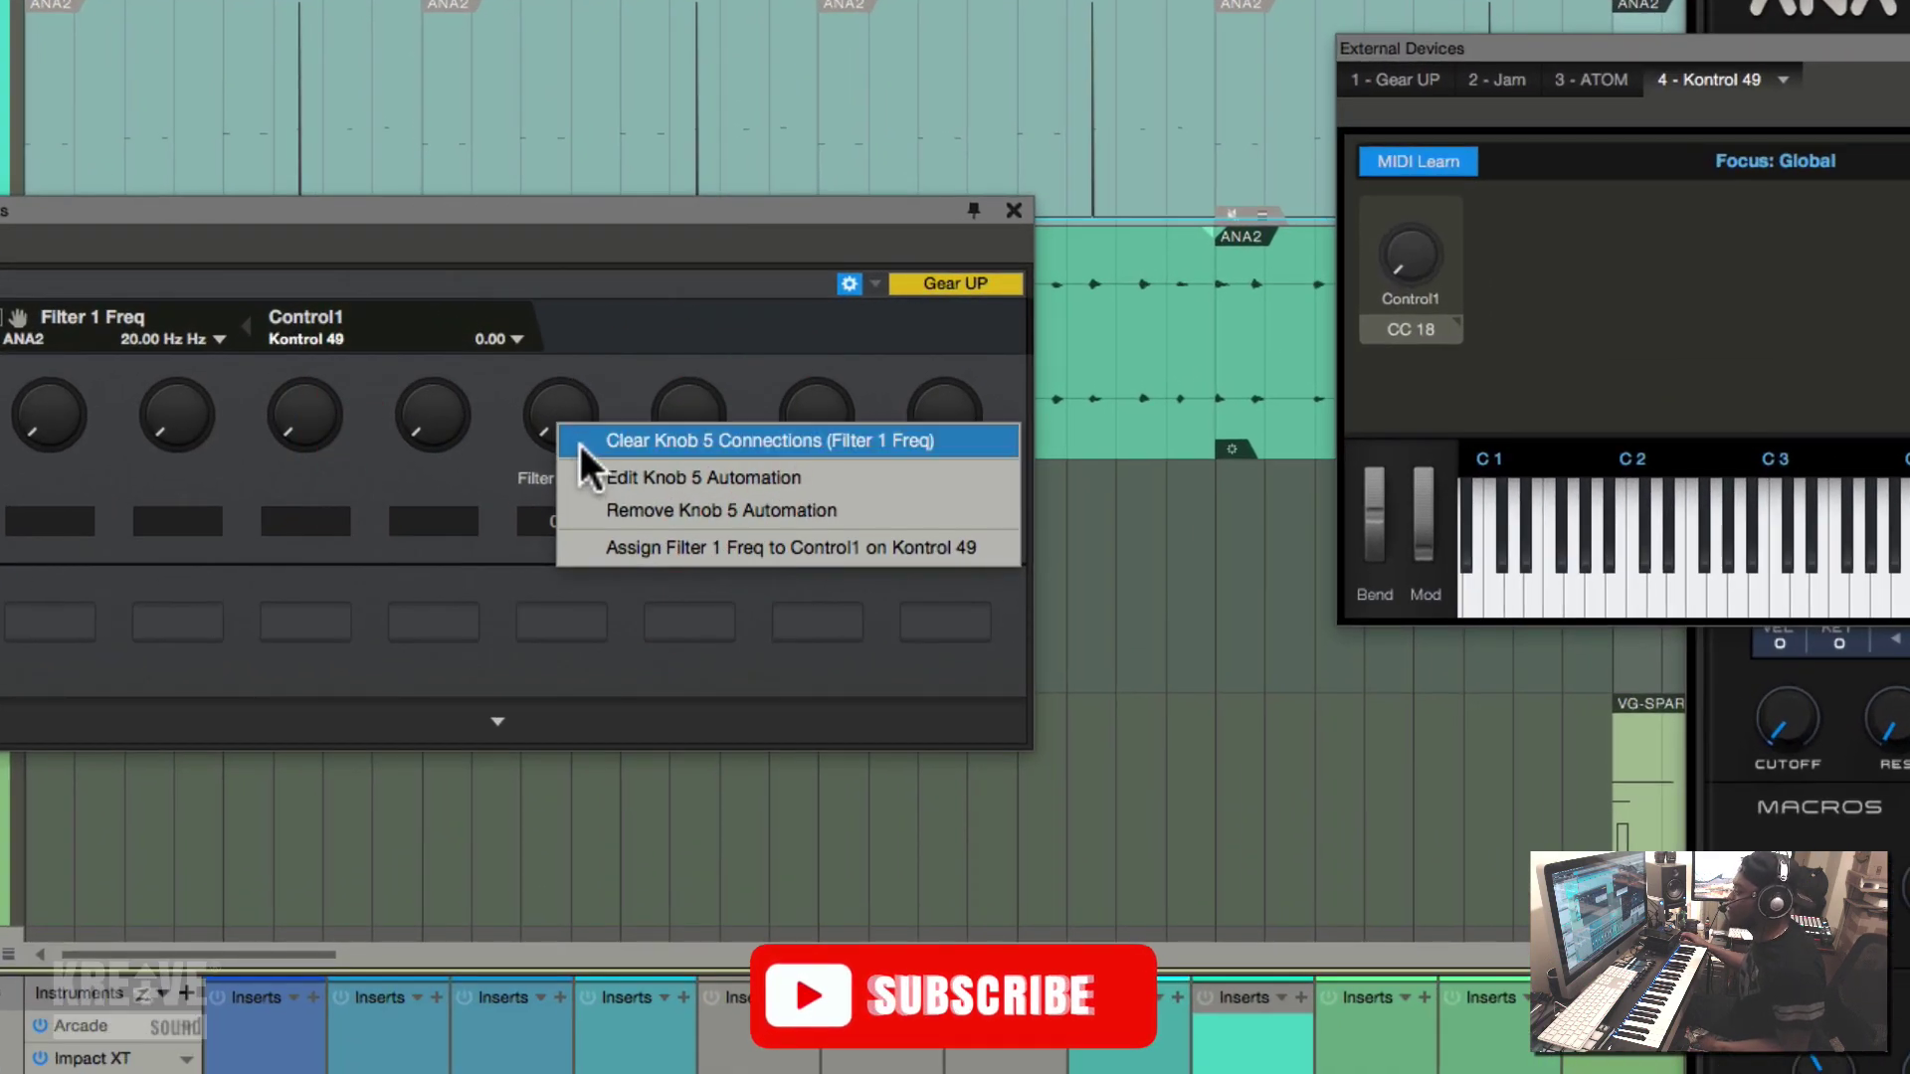
{"action": "left_click", "coordinate": [727, 548]}
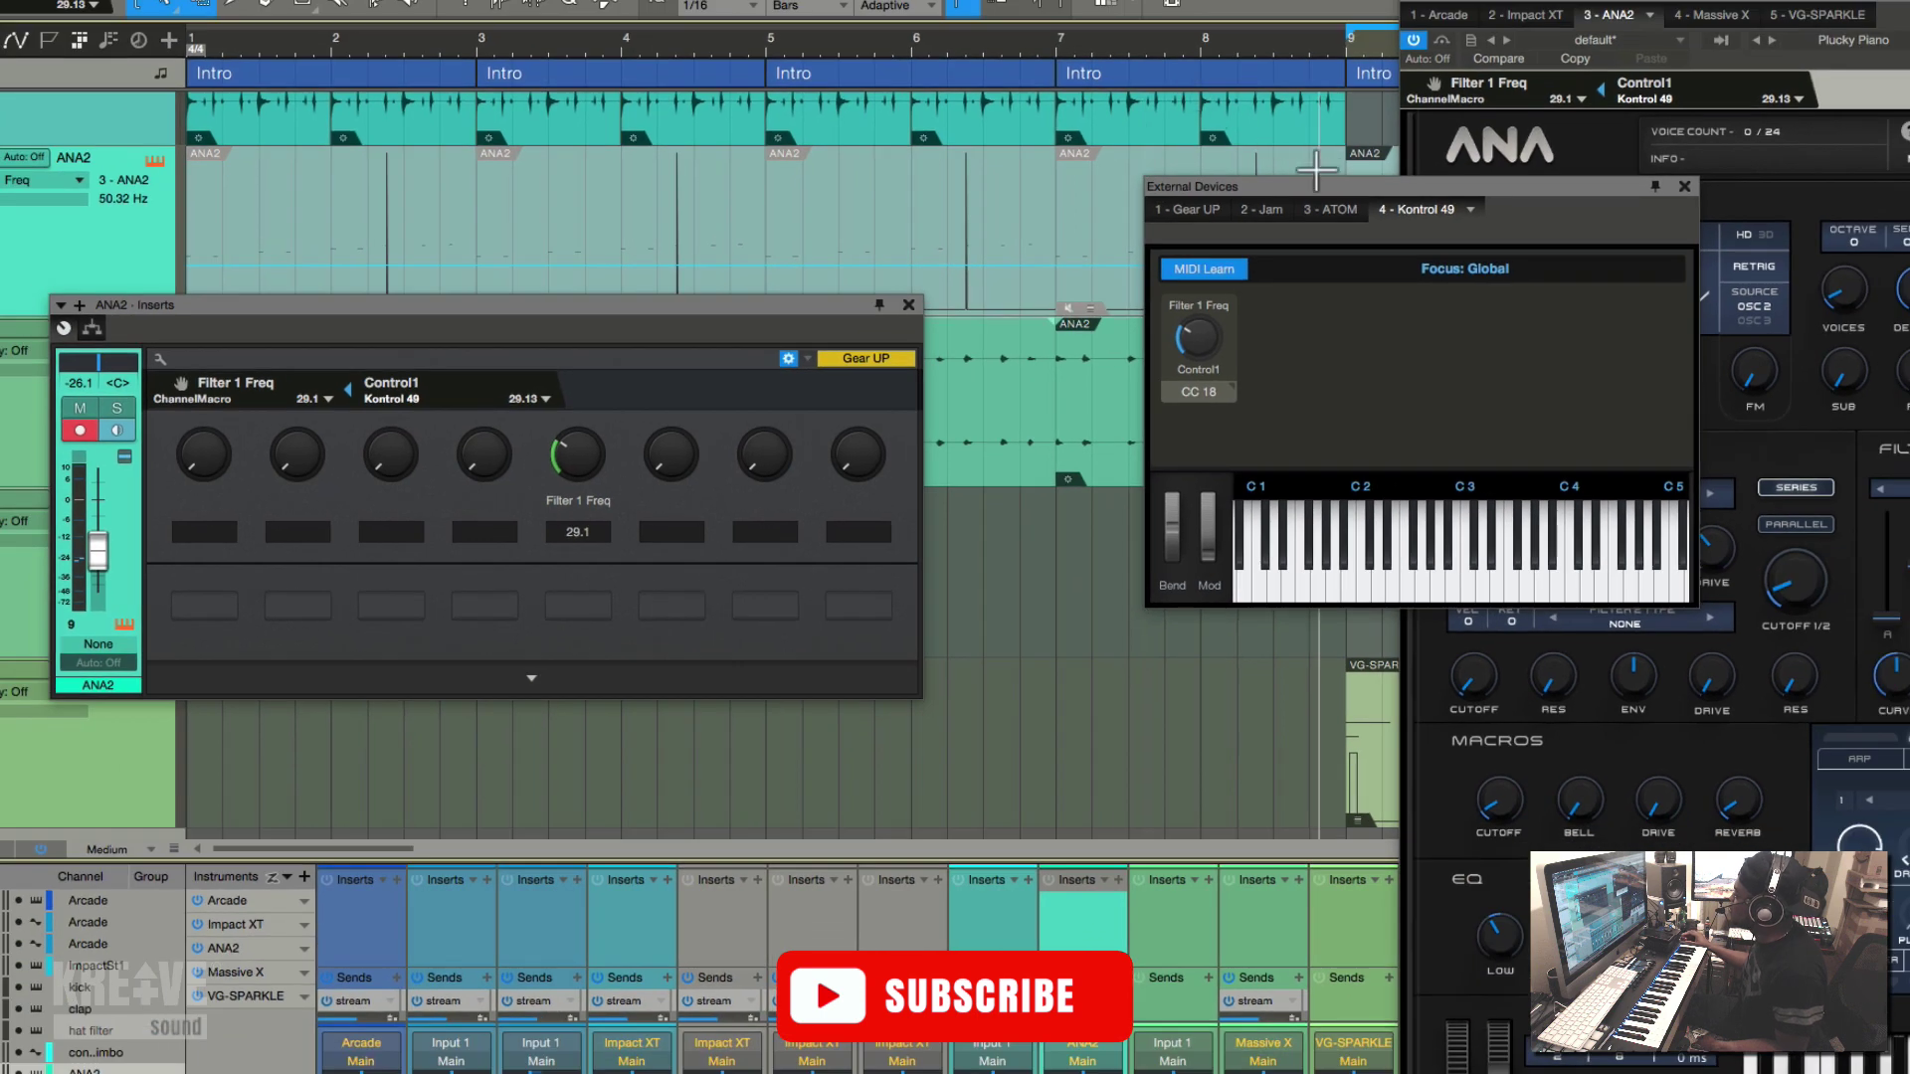
{"action": "left_click_drag", "start_coordinate": [1313, 188], "coordinate": [788, 0]}
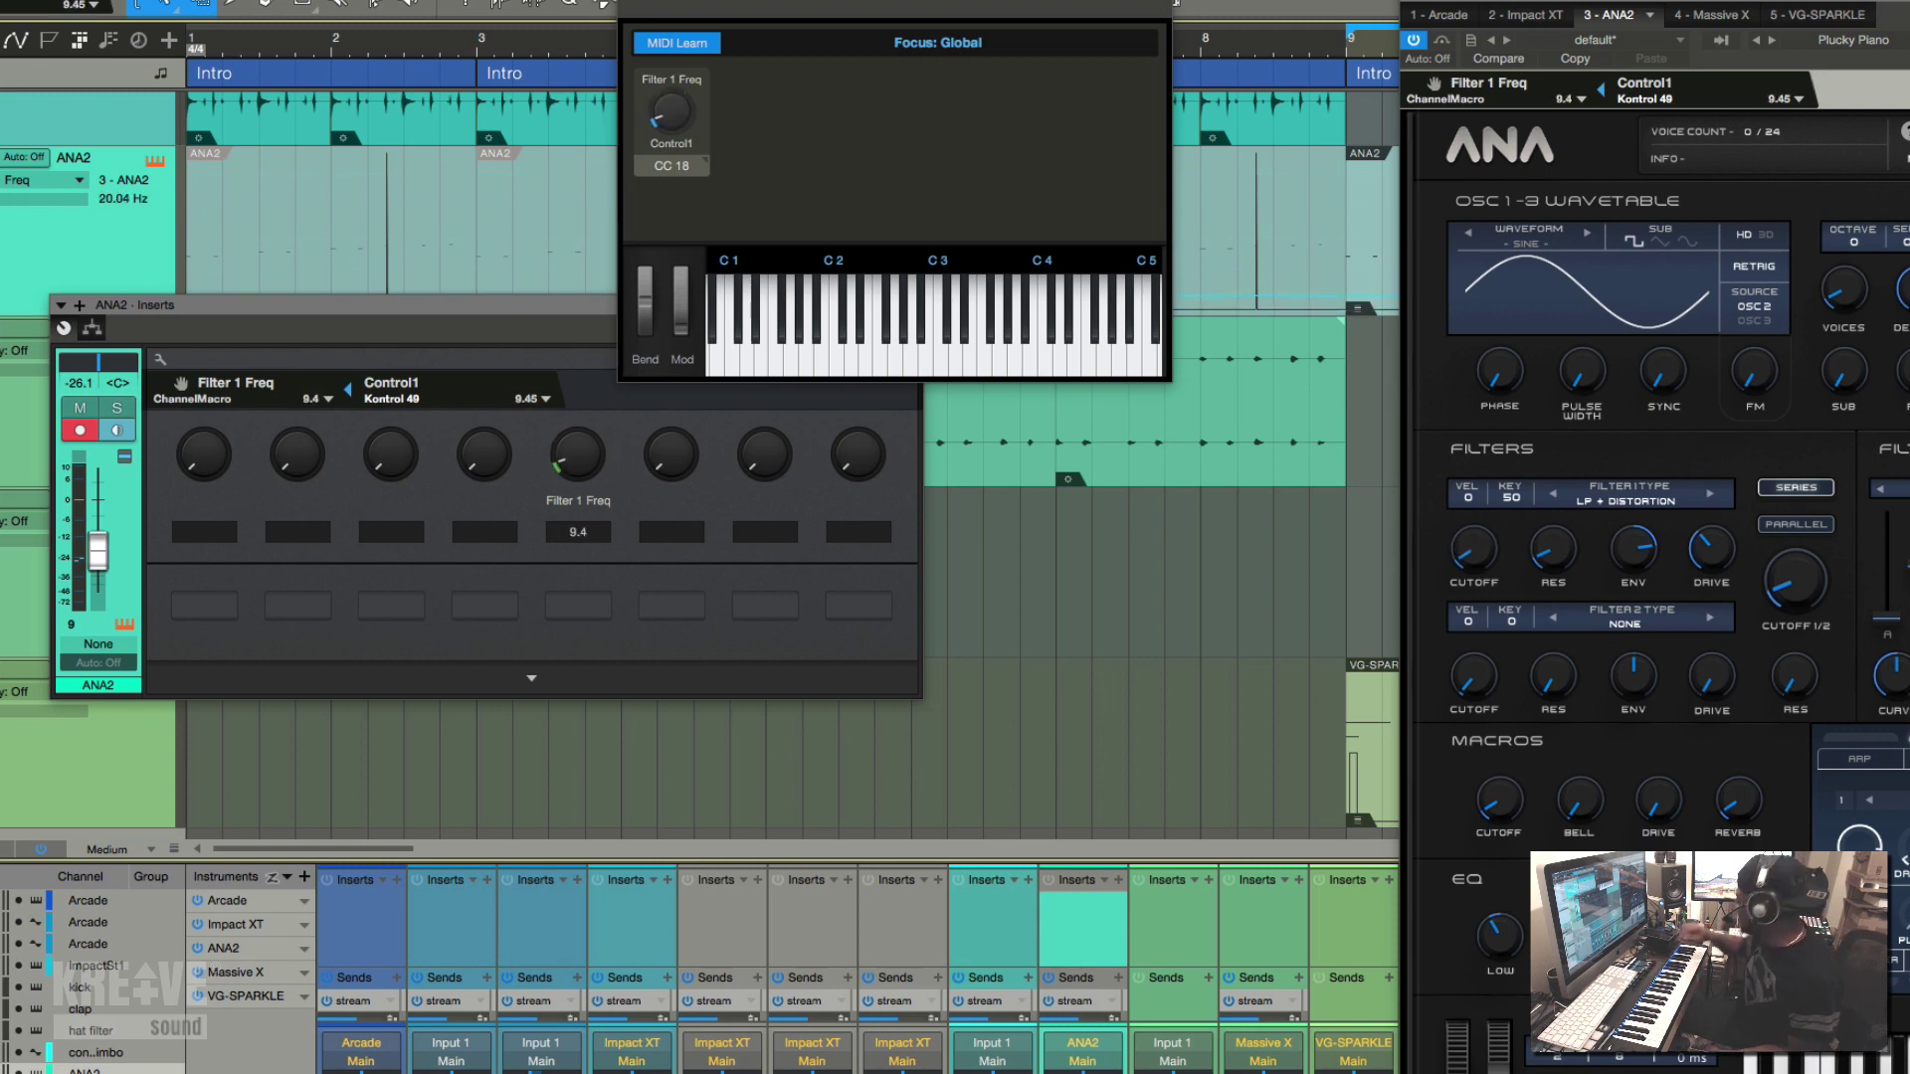
Step: Rearrange the Inserts, External Devices and ANA windows, and place the playhead at bar 8
{"action": "left_click_drag", "start_coordinate": [512, 319], "coordinate": [497, 652]}
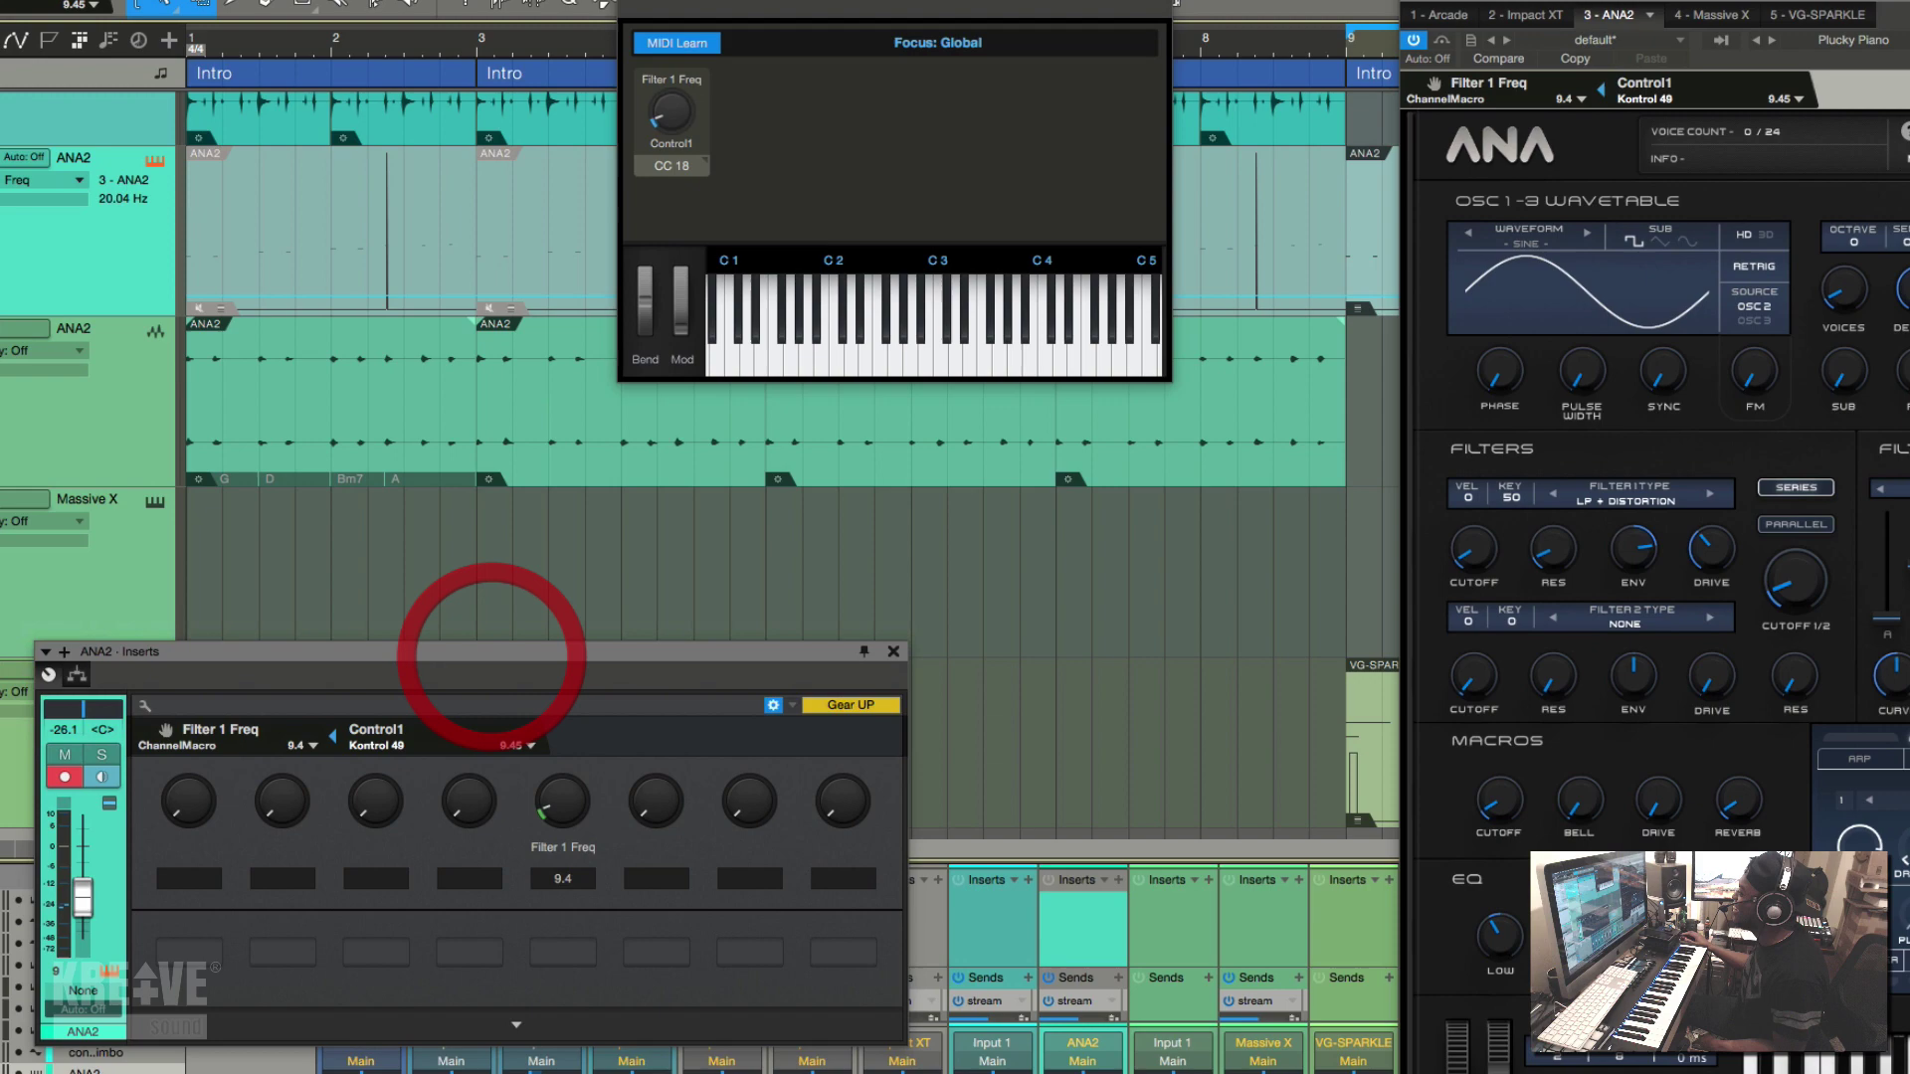
{"action": "left_click_drag", "start_coordinate": [792, 3], "coordinate": [426, 150]}
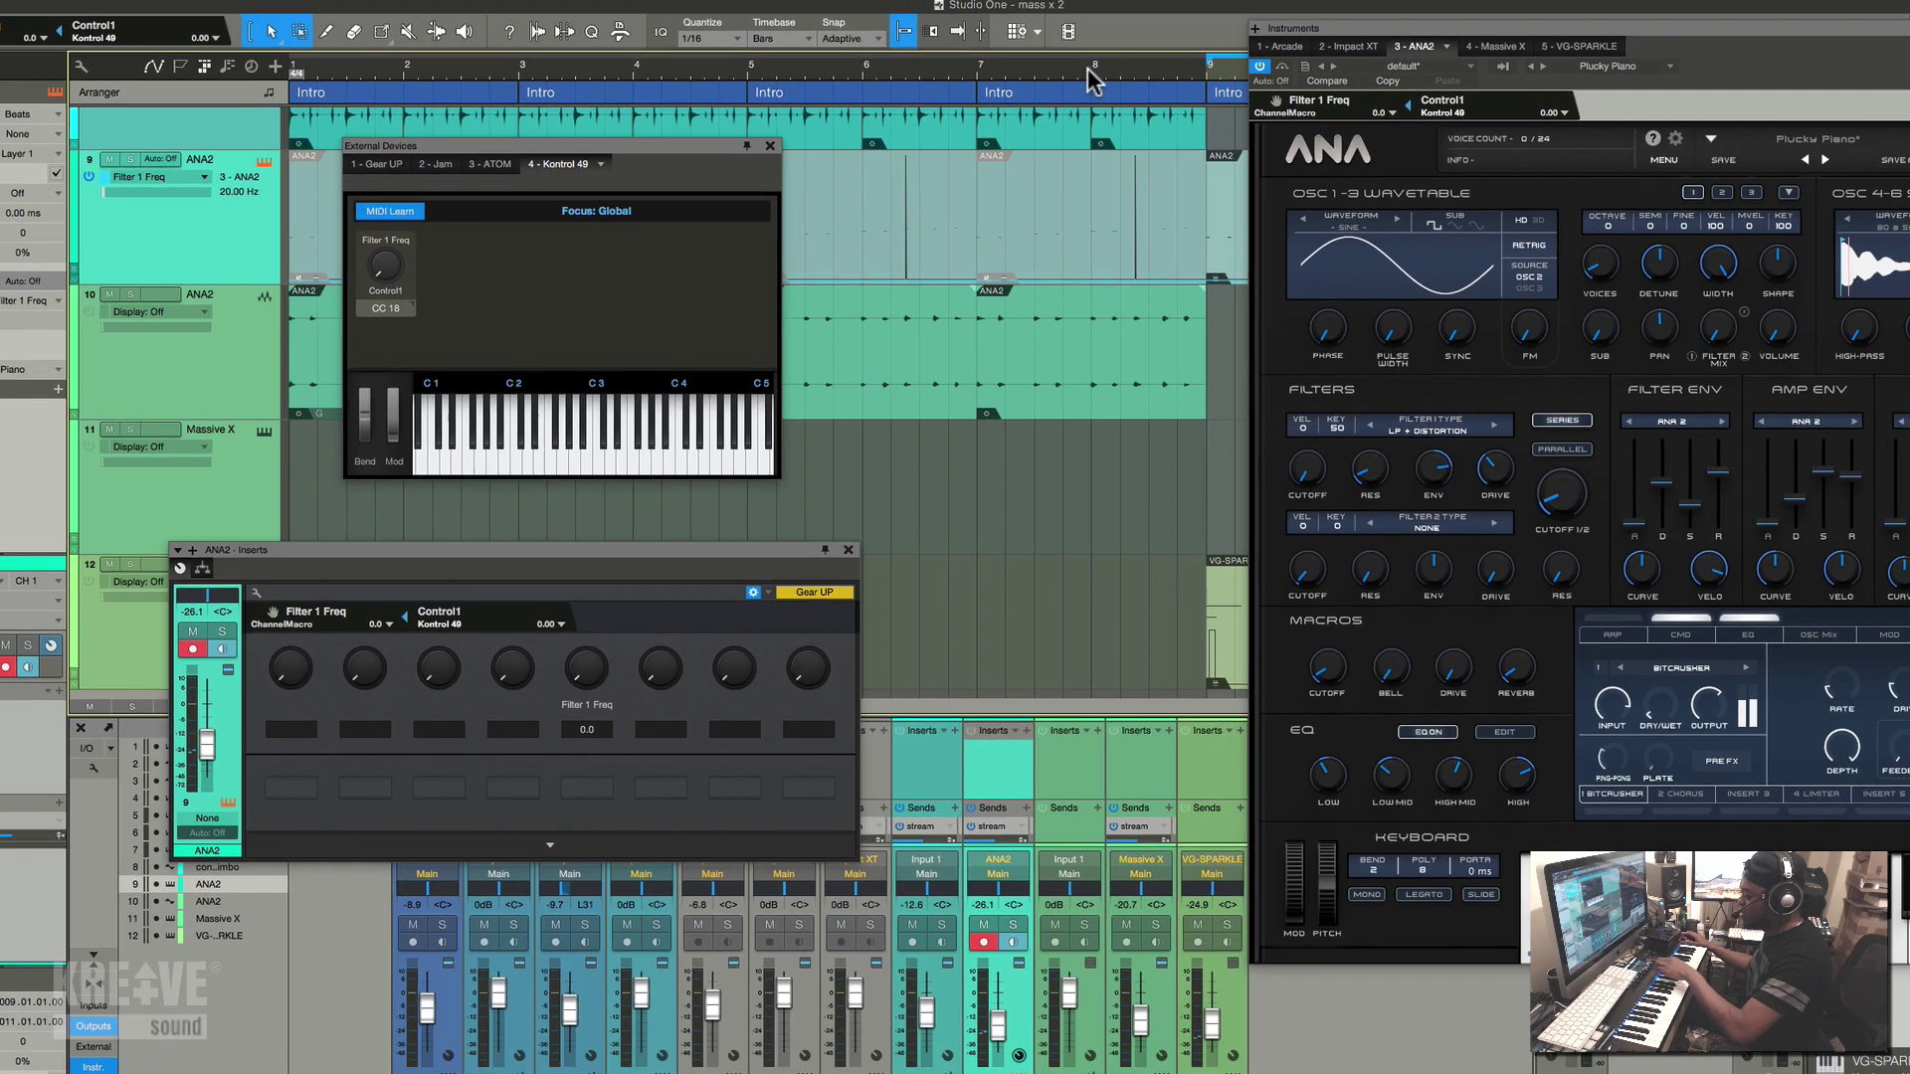
{"action": "left_click", "coordinate": [1087, 71]}
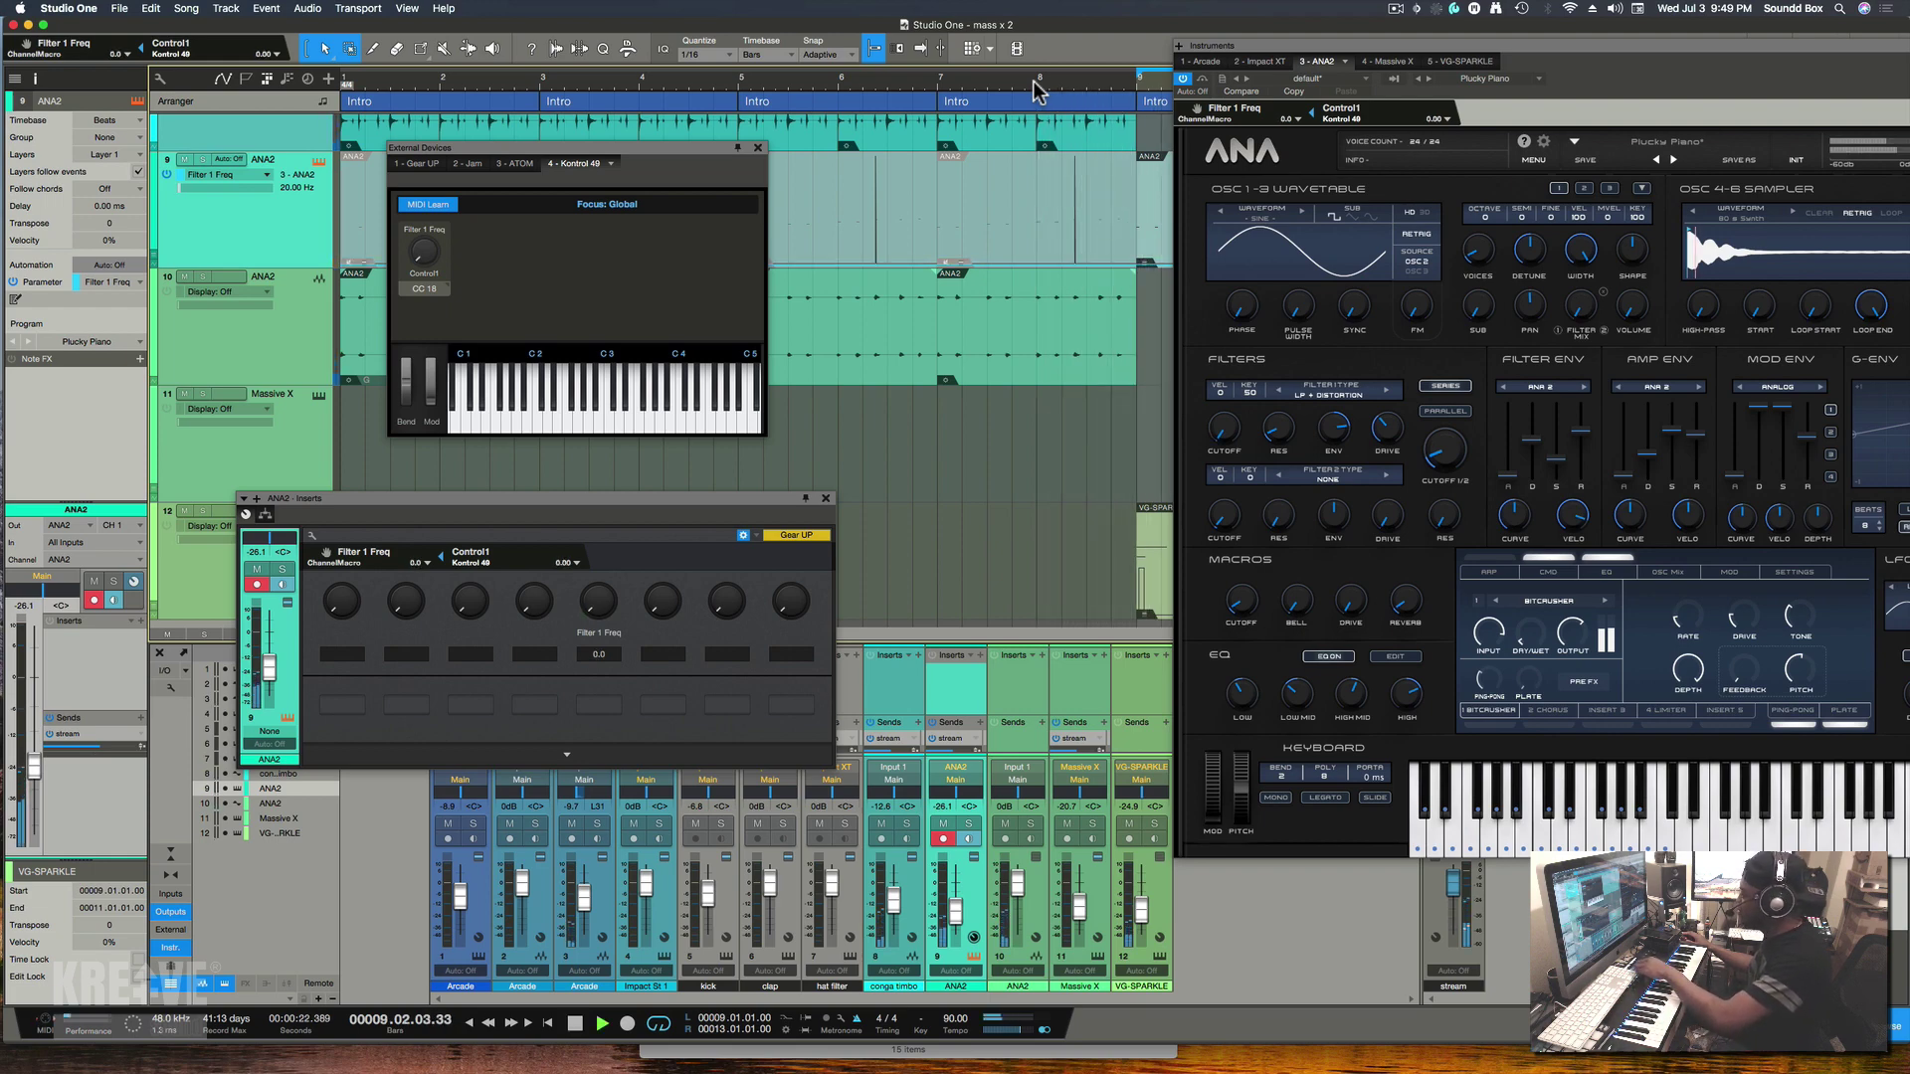
{"action": "left_click_drag", "start_coordinate": [1280, 42], "coordinate": [1279, 391]}
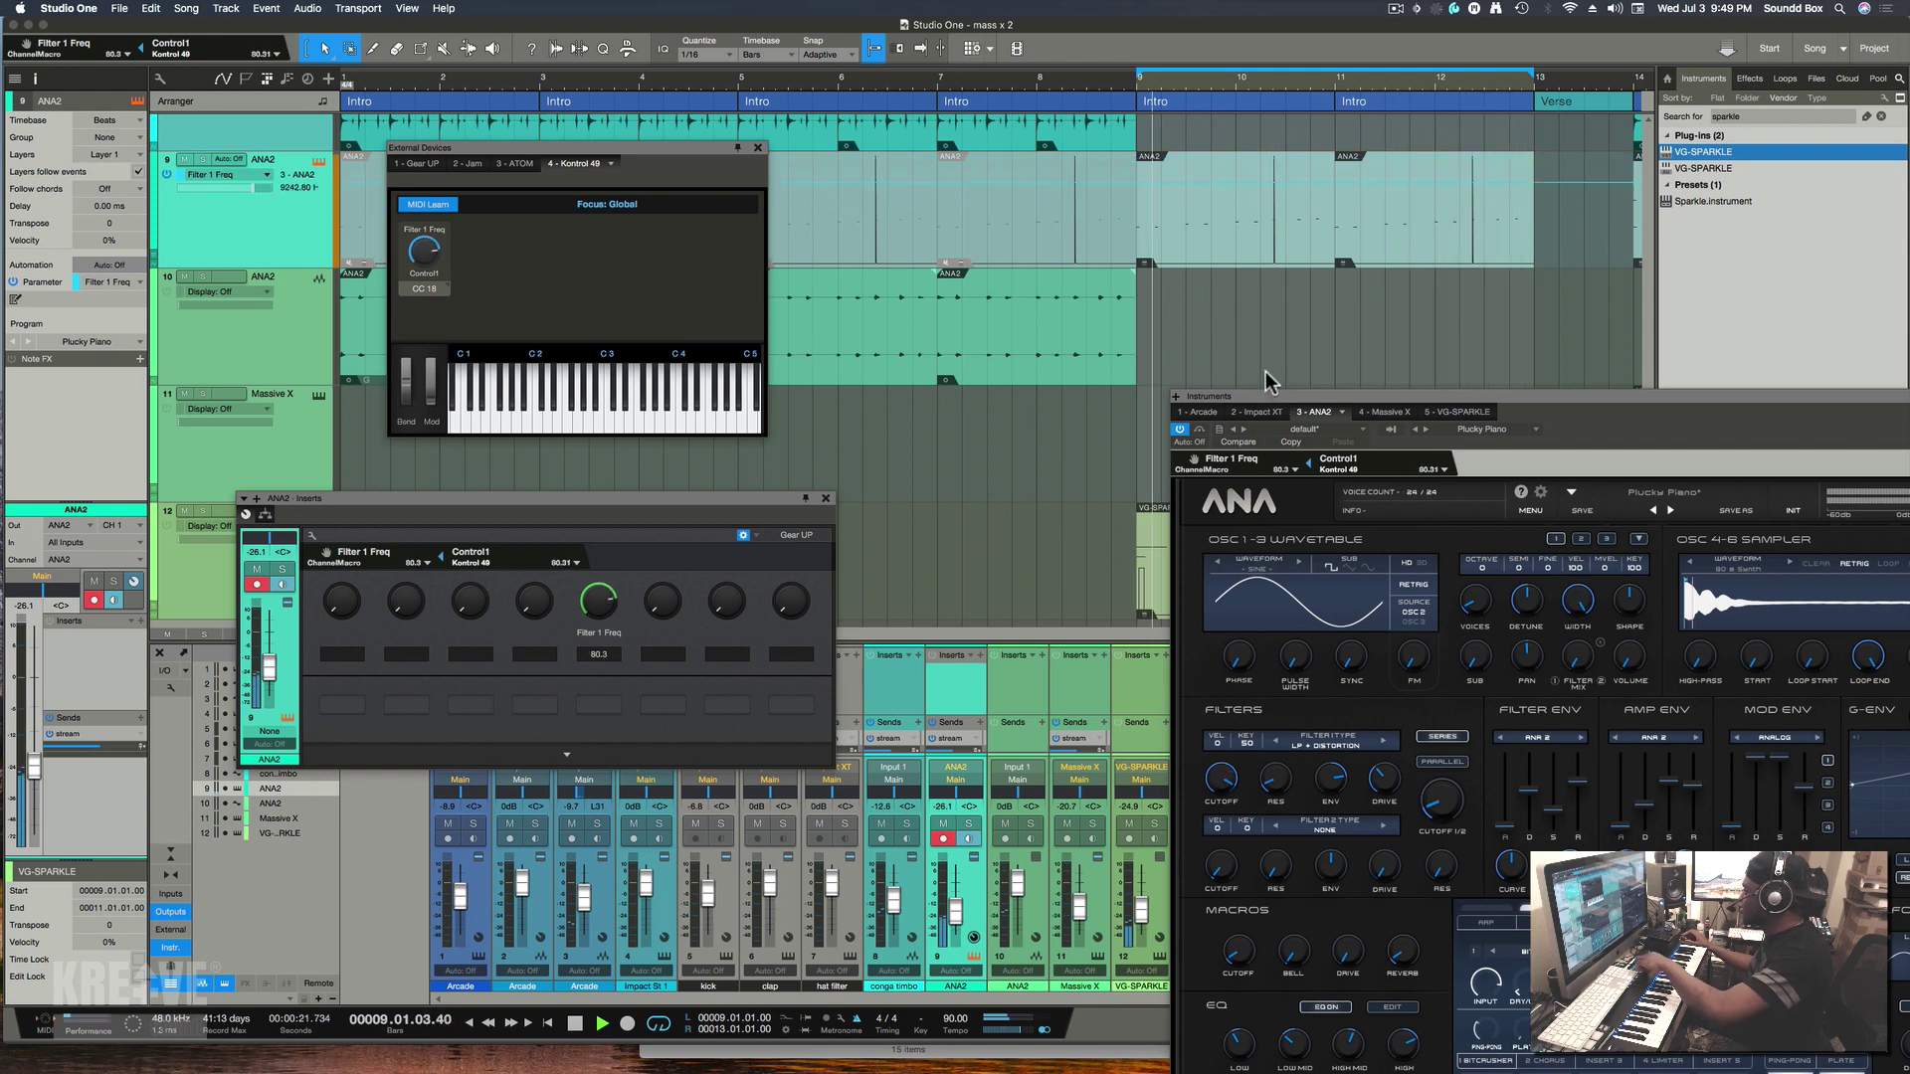
Step: Record a rising Filter 1 Freq sweep from bar 8 with the Kontrol 49 knob, then play it back
{"action": "key", "text": "space"}
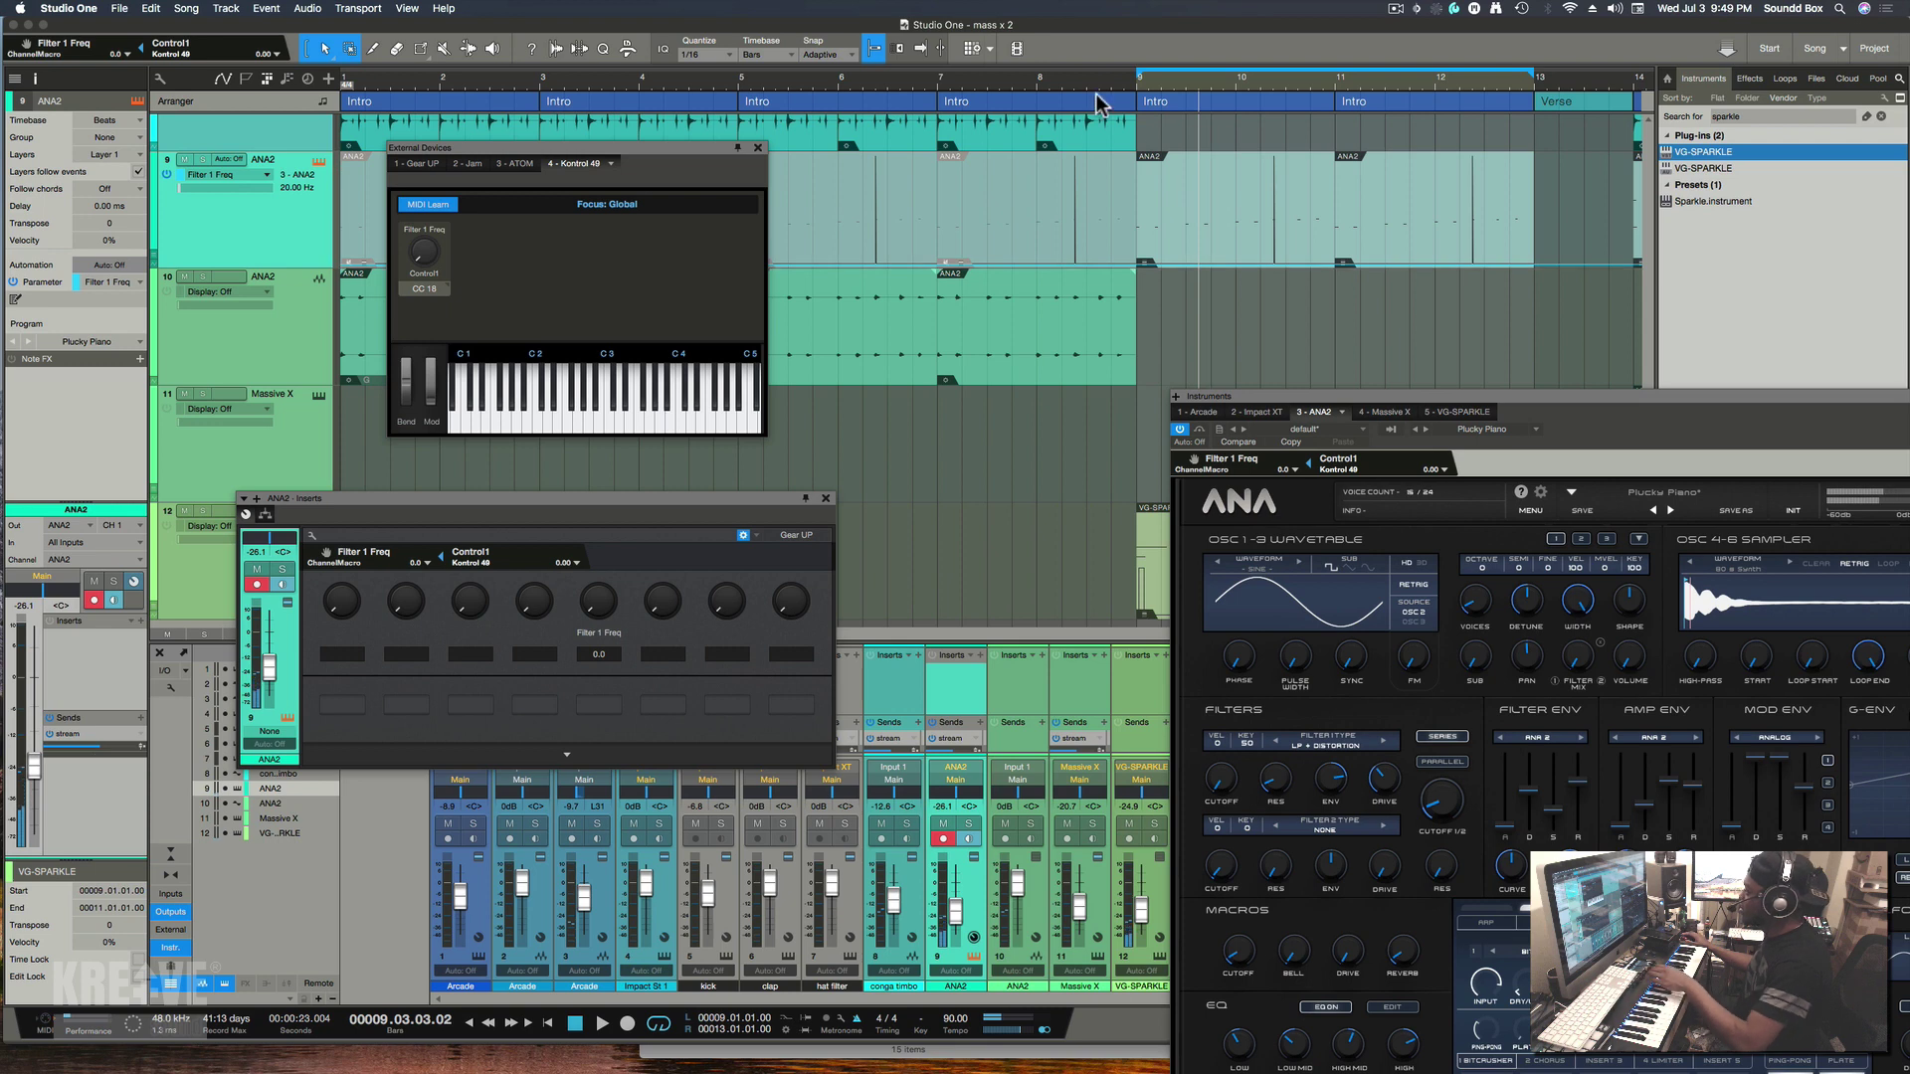
{"action": "left_click", "coordinate": [1031, 80]}
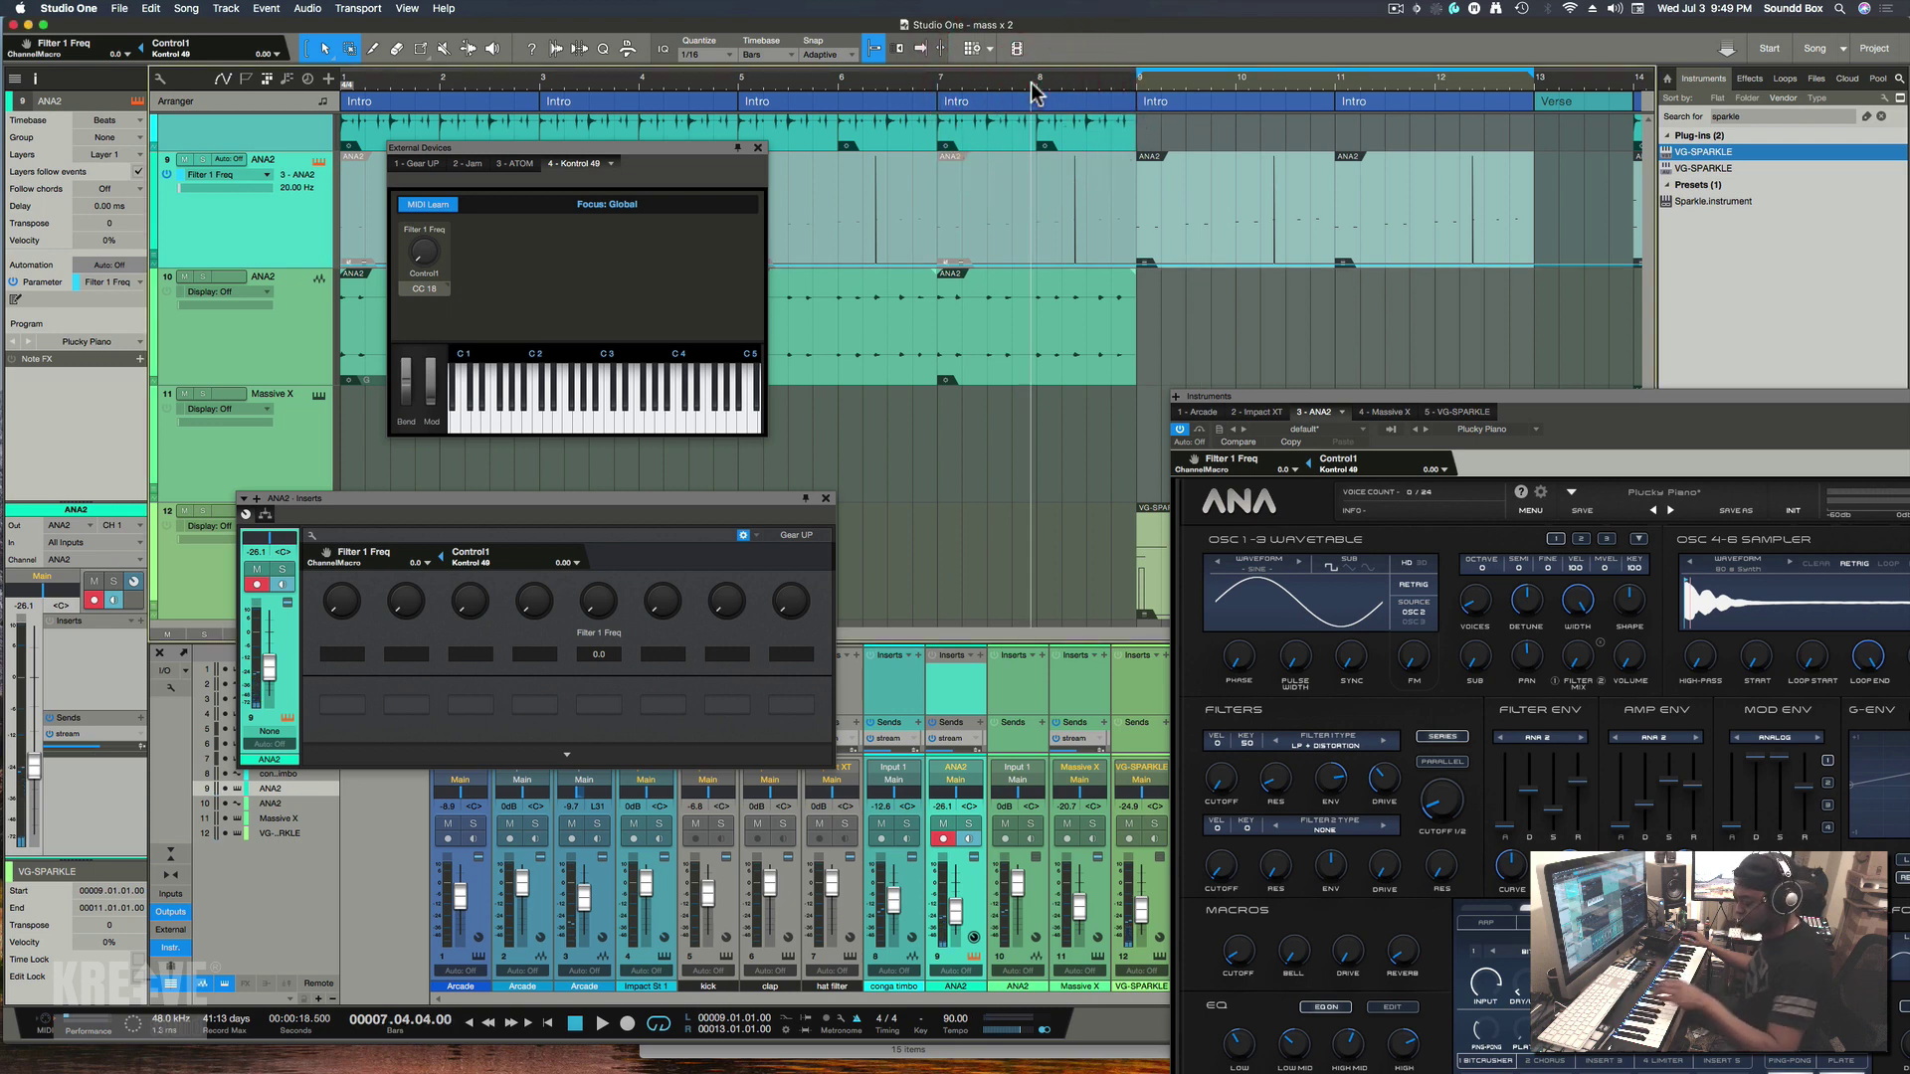
{"action": "key", "text": "space"}
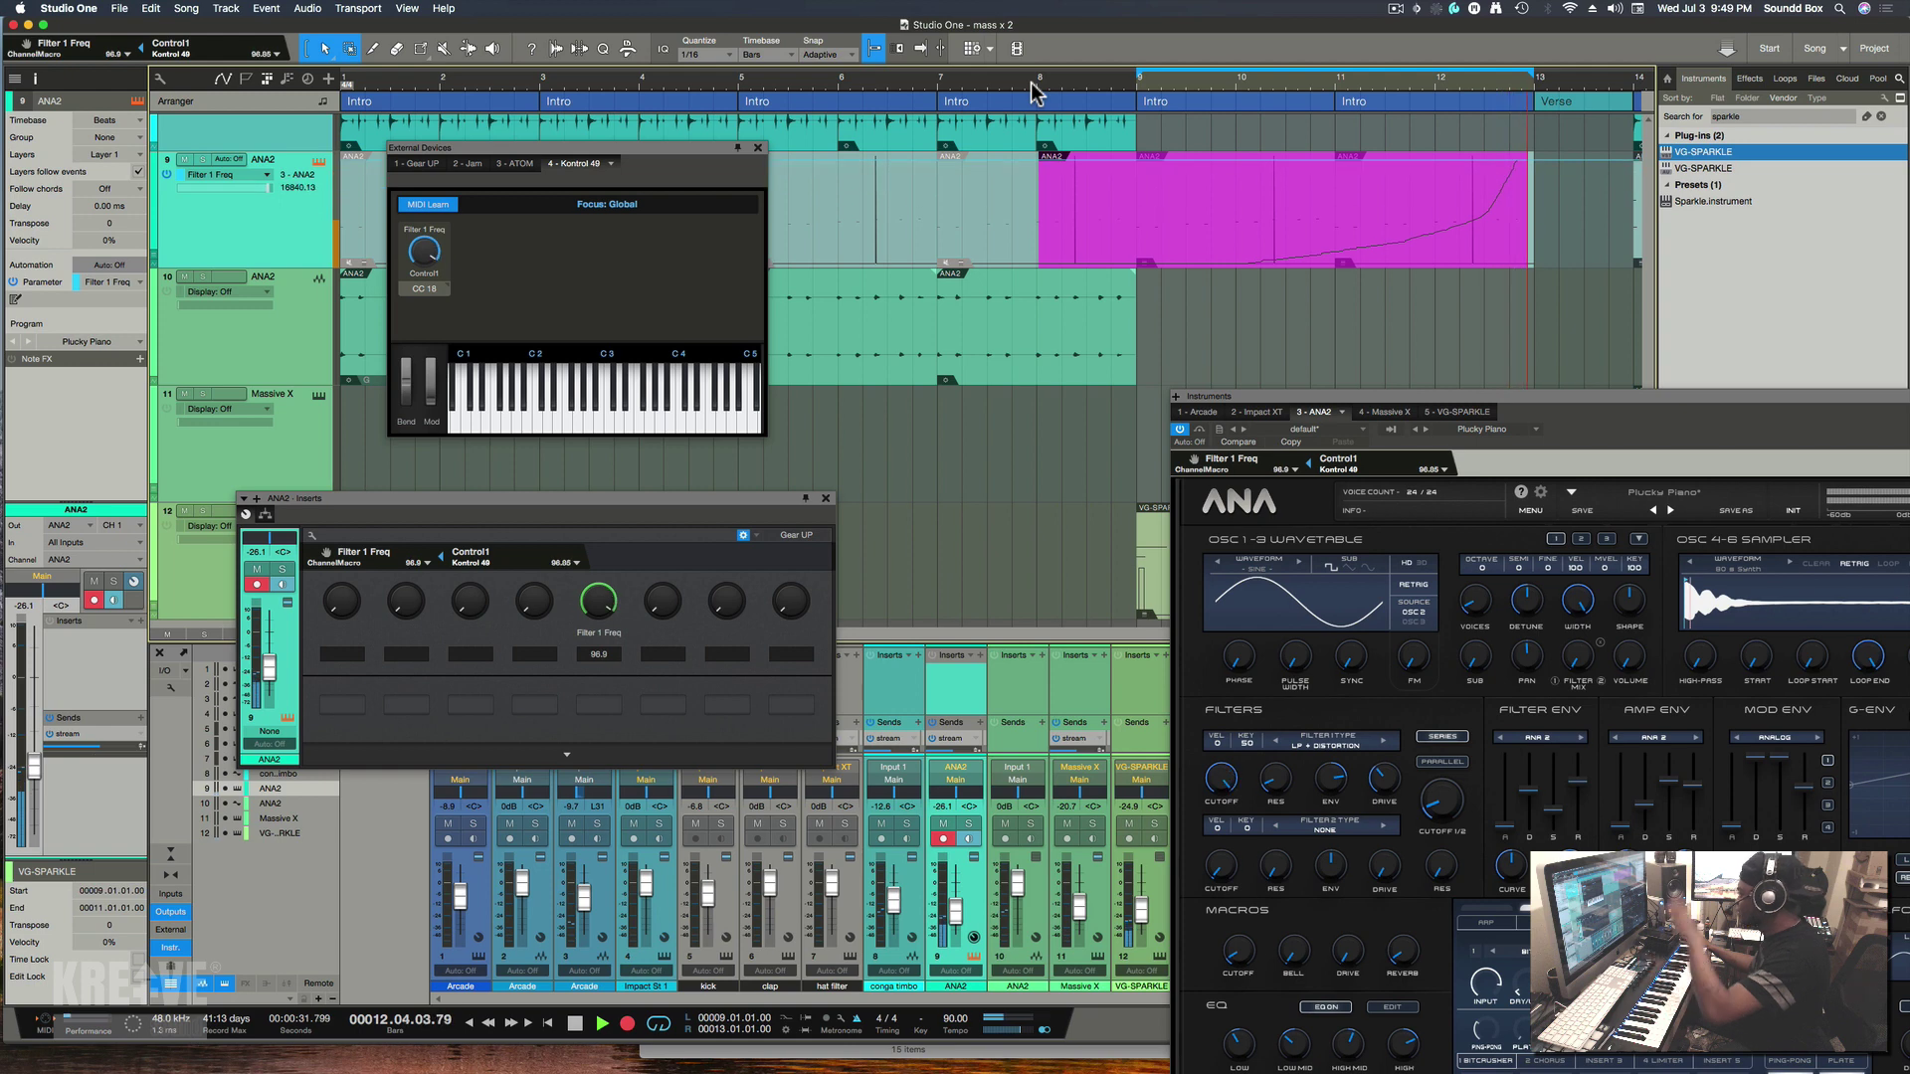
{"action": "key", "text": "space"}
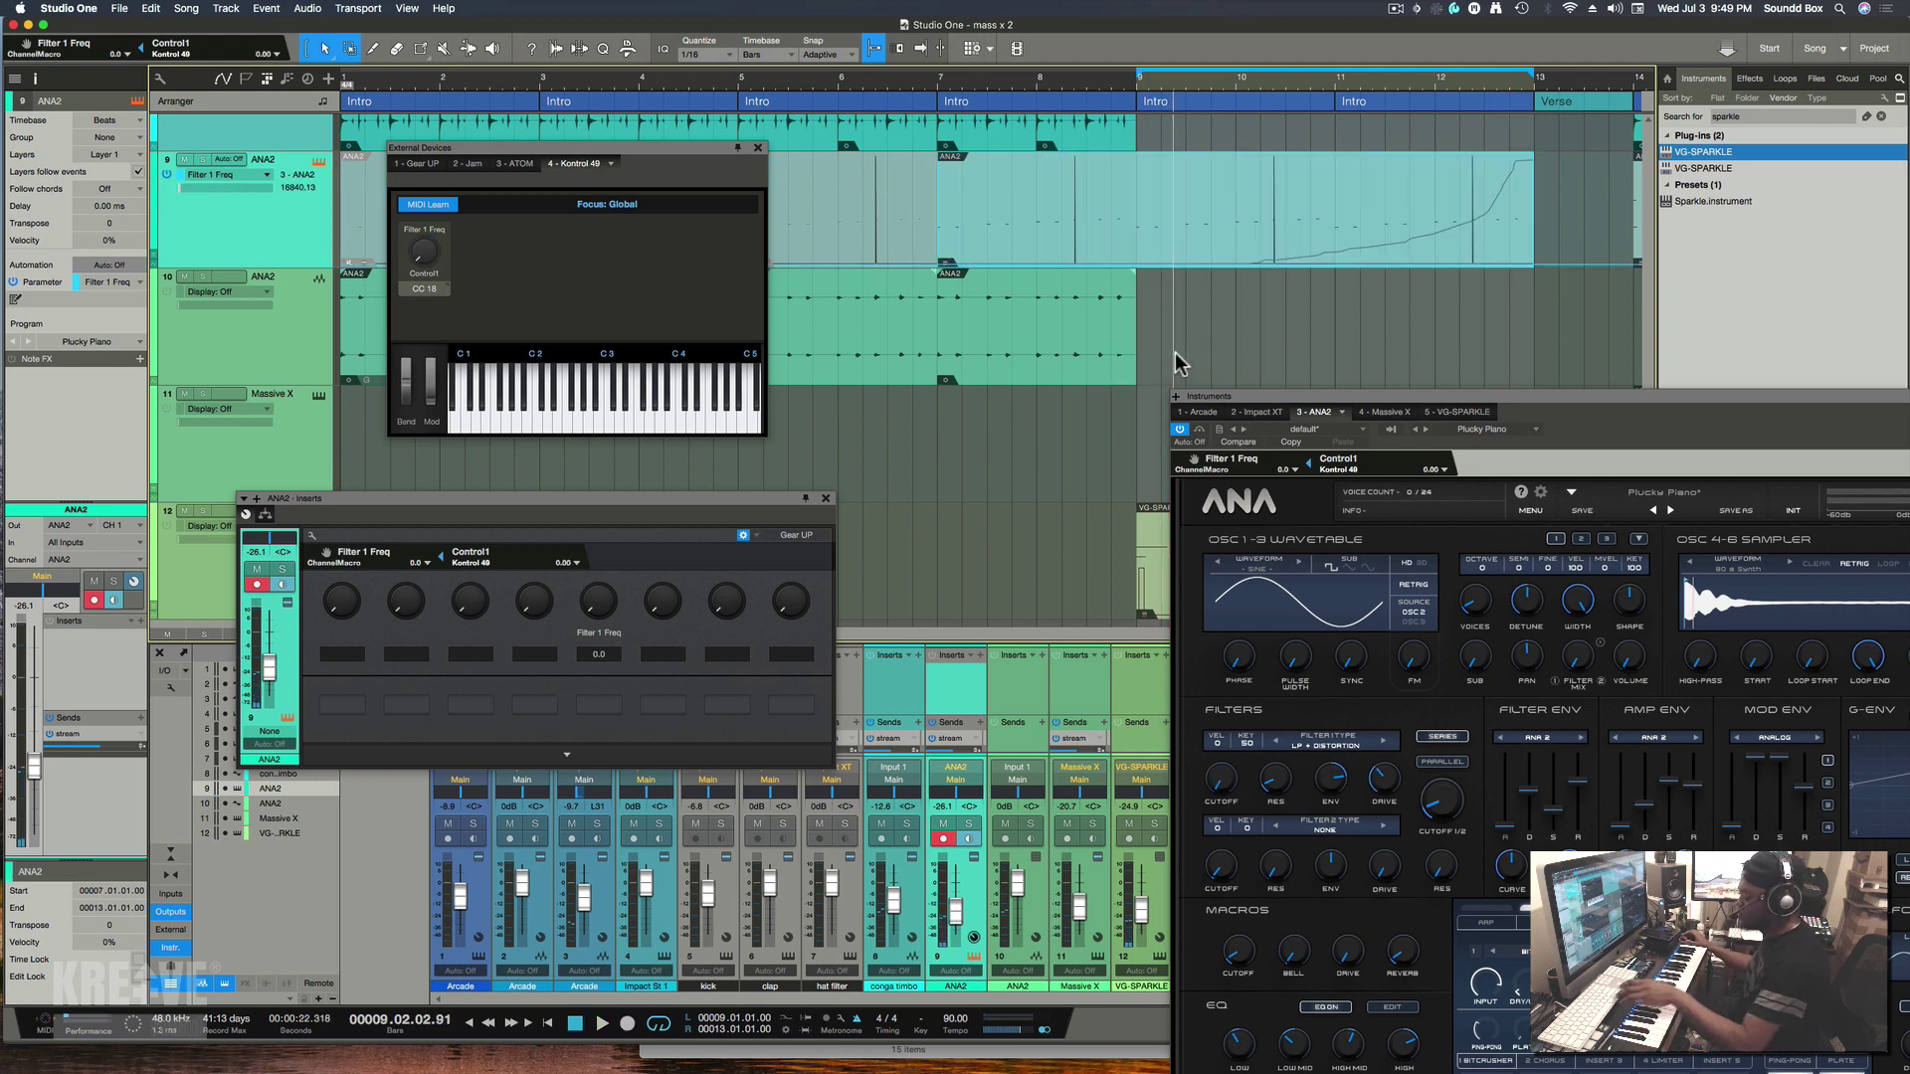
{"action": "key", "text": "space"}
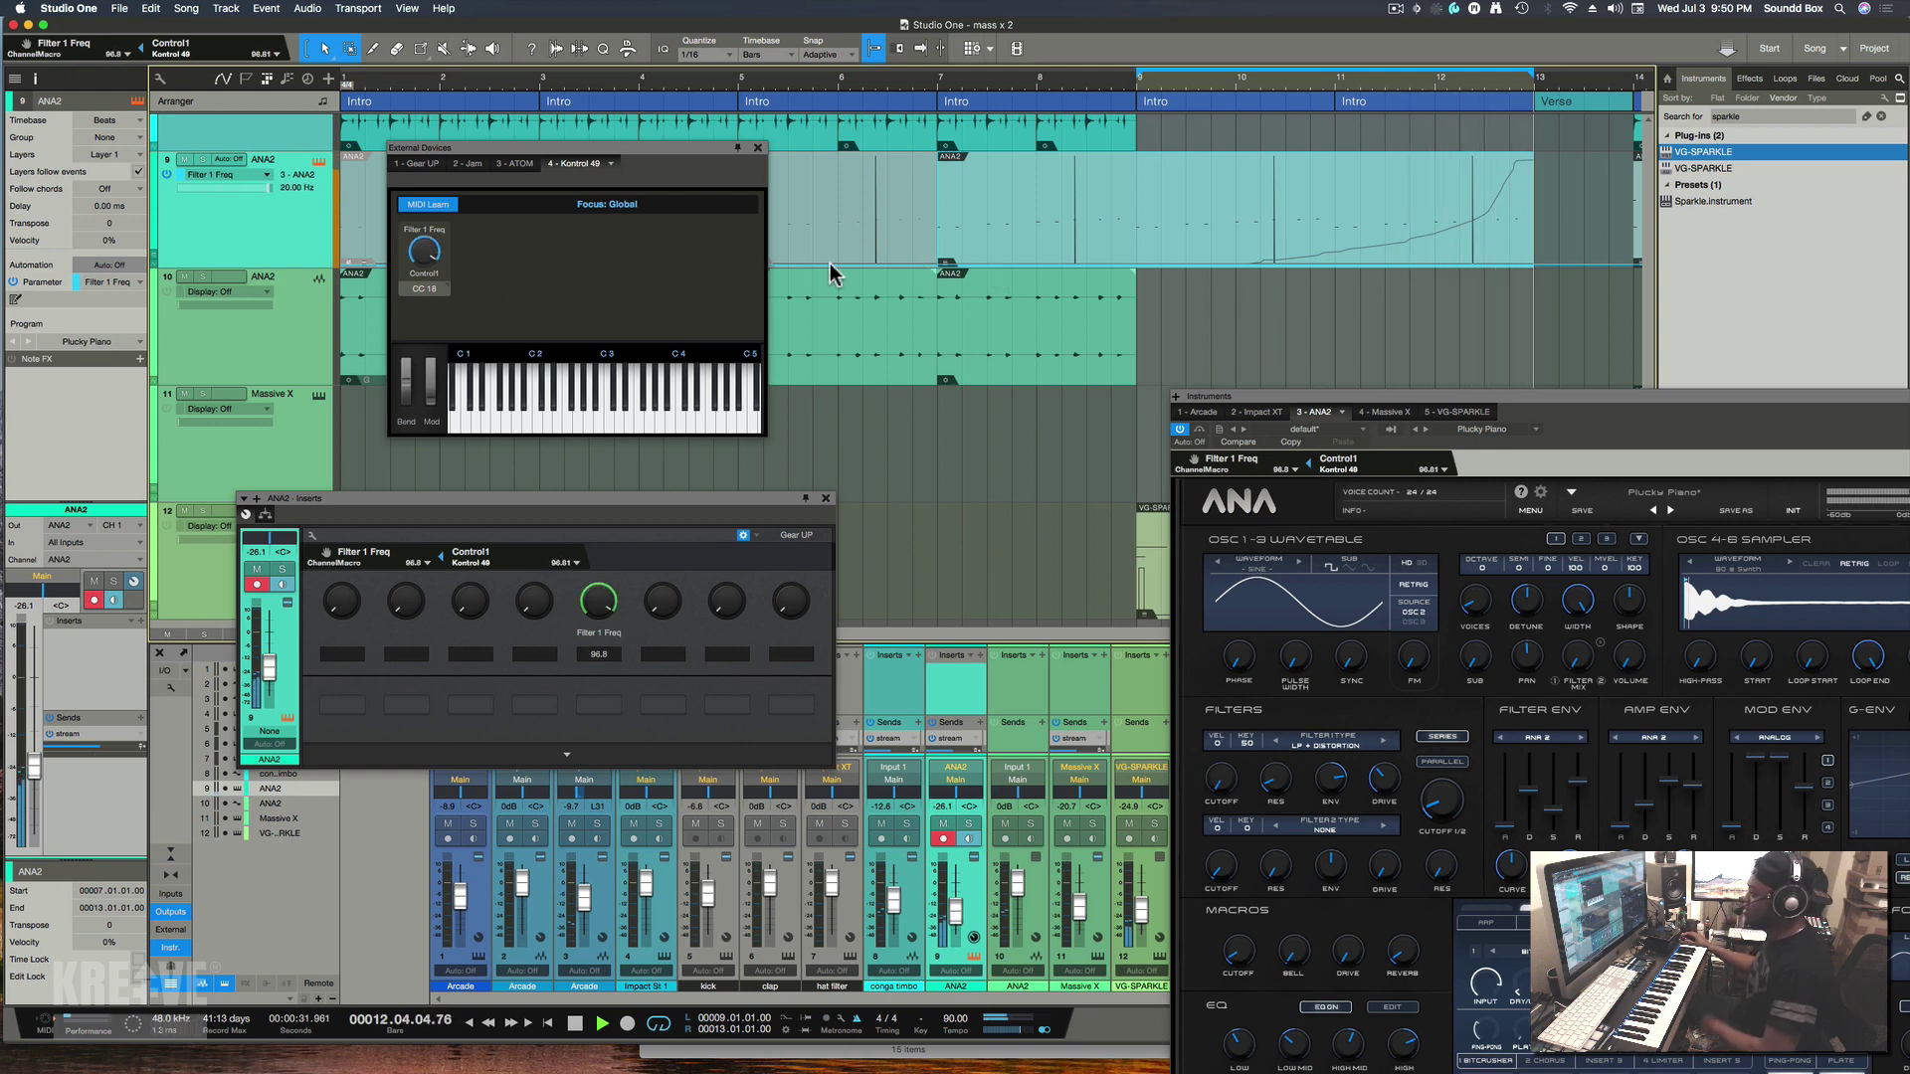
{"action": "key", "text": "space"}
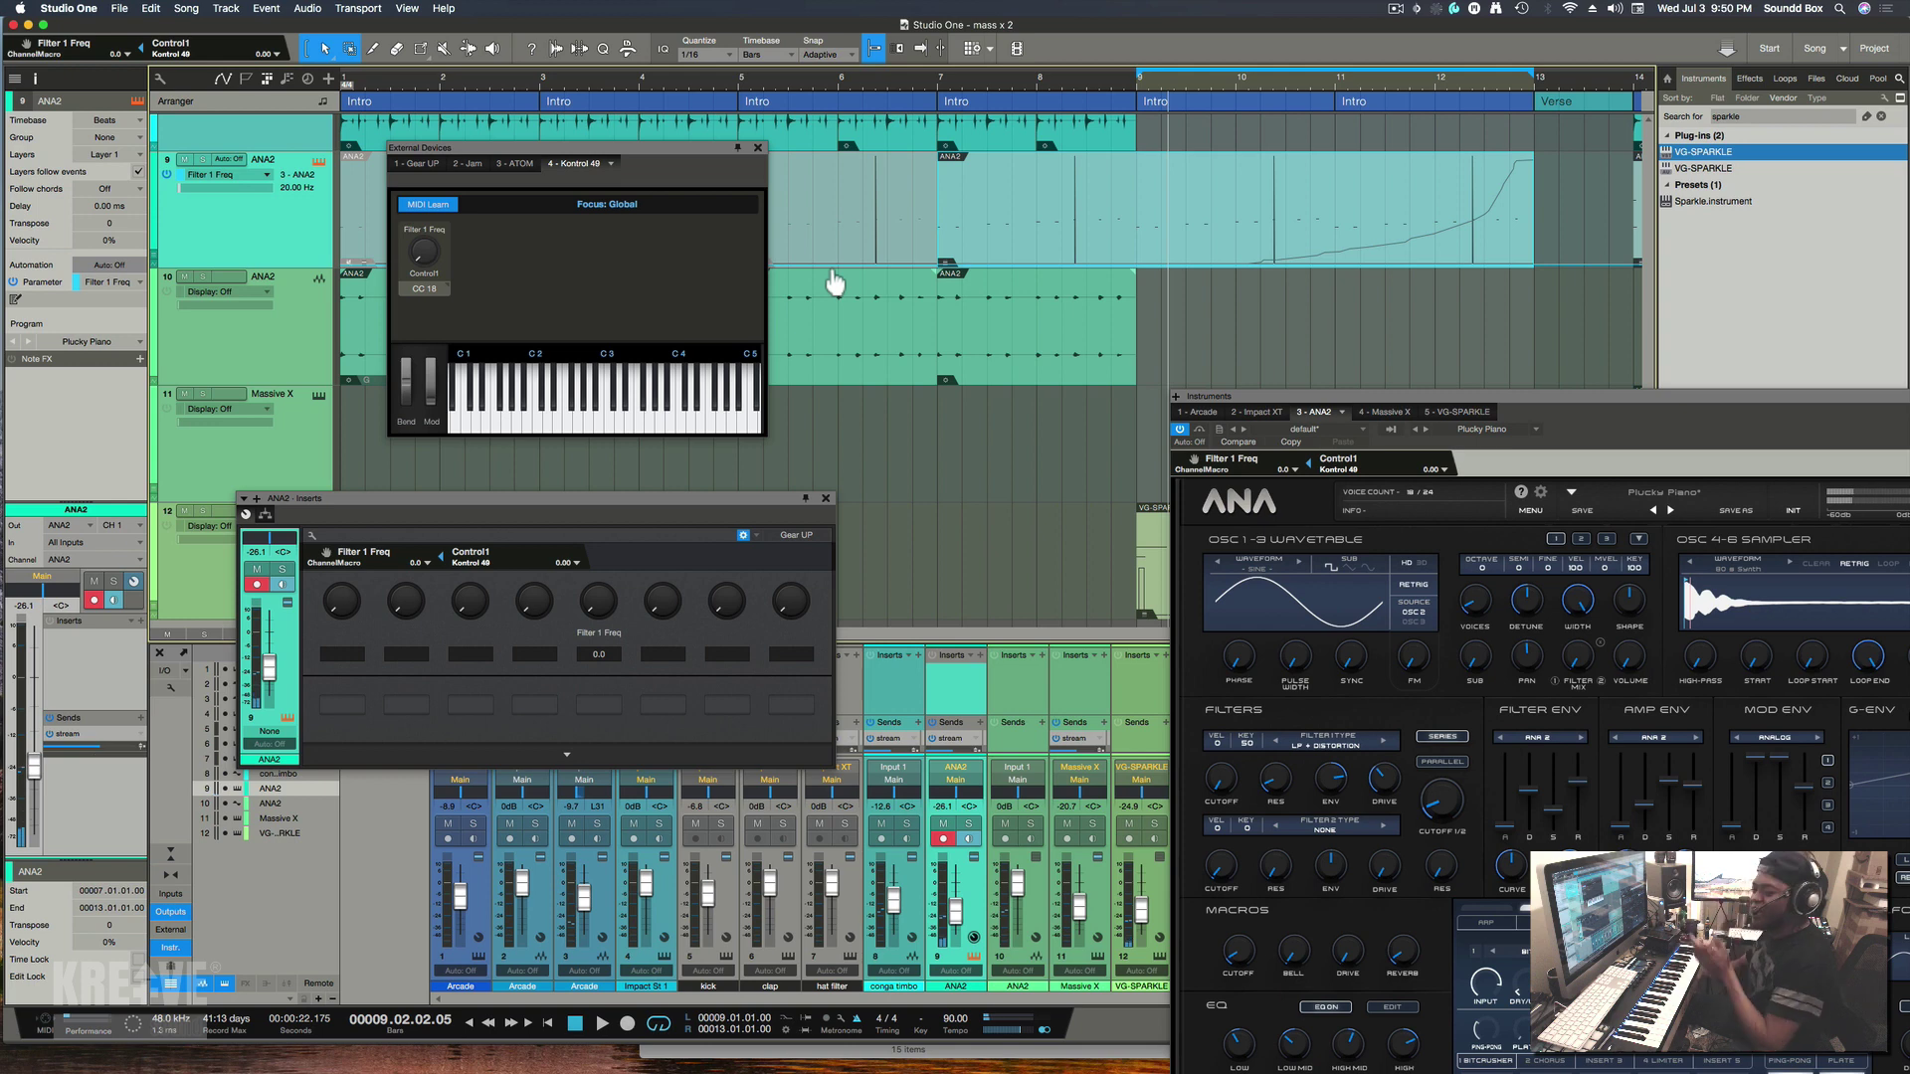